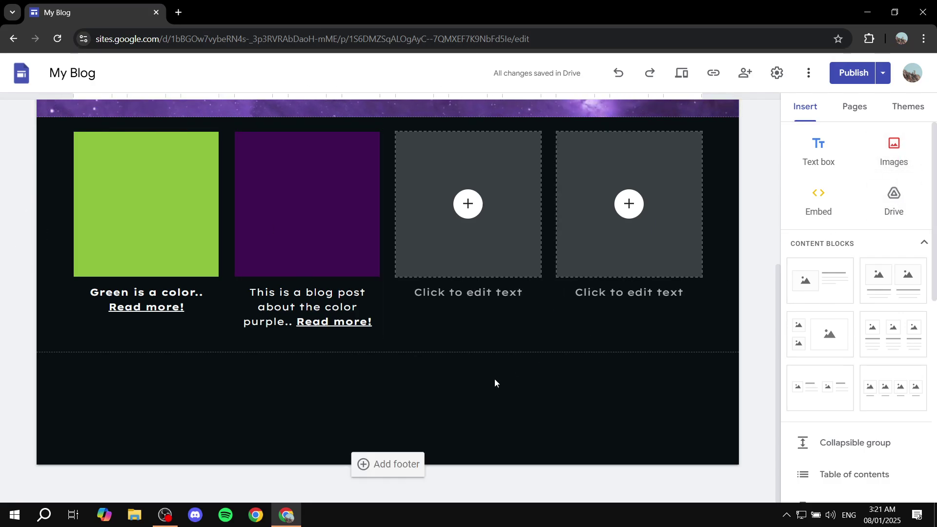
Upload the image Colors.png and place it centred in its own section below the blog posts
{"action": "left_click", "coordinate": [897, 160]}
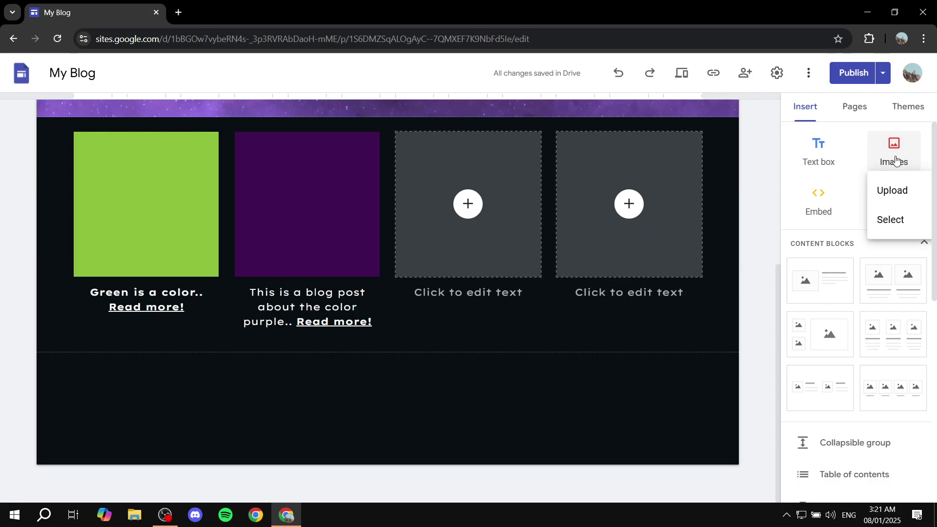
{"action": "left_click", "coordinate": [901, 193]}
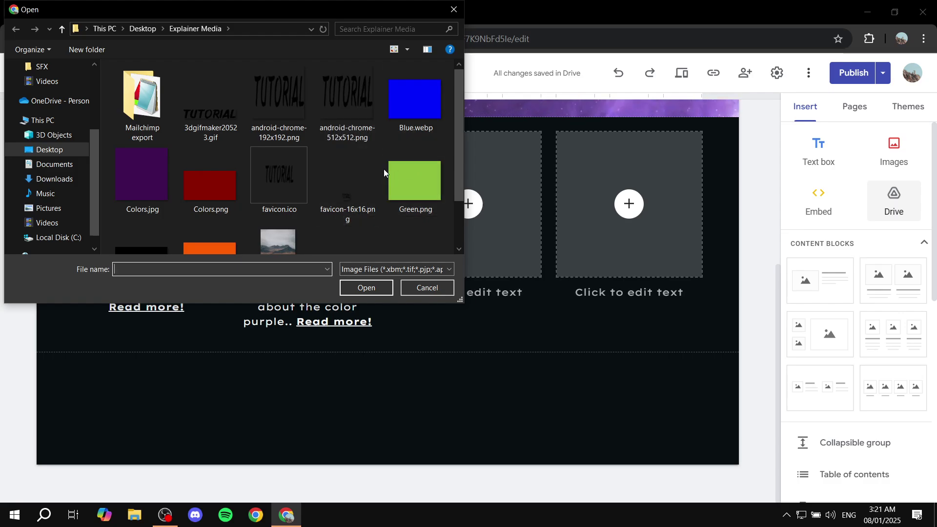
{"action": "double_click", "coordinate": [214, 193]}
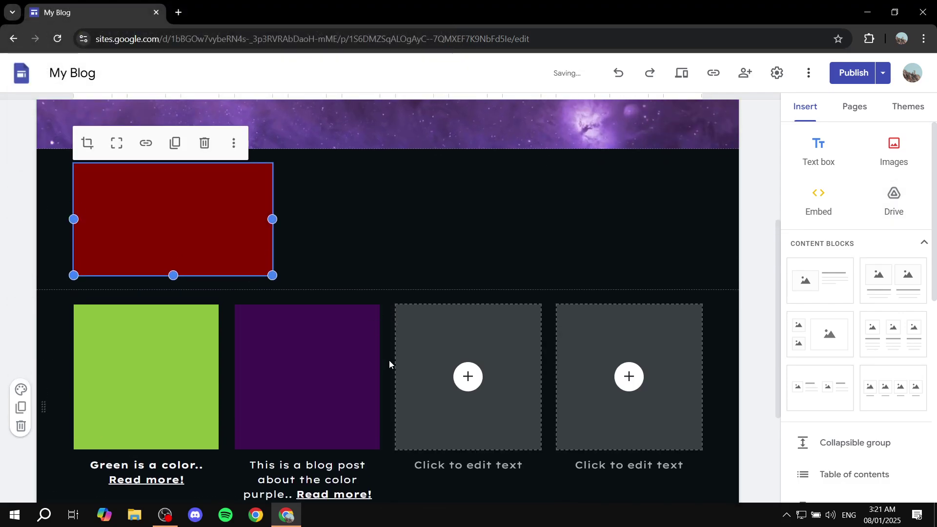
{"action": "left_click_drag", "start_coordinate": [234, 184], "coordinate": [390, 380]}
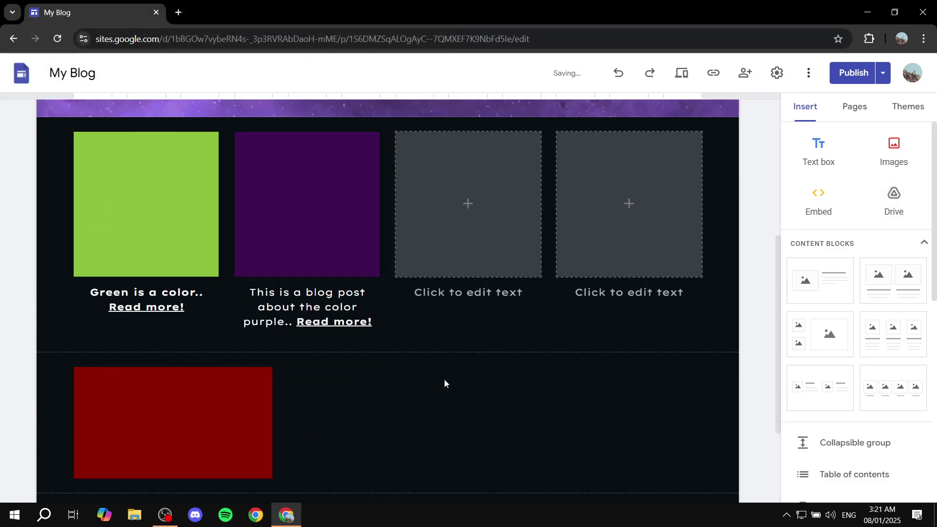
{"action": "scroll", "coordinate": [332, 318], "scroll_direction": "down", "scroll_amount": 3}
{"action": "left_click_drag", "start_coordinate": [333, 318], "coordinate": [410, 274]}
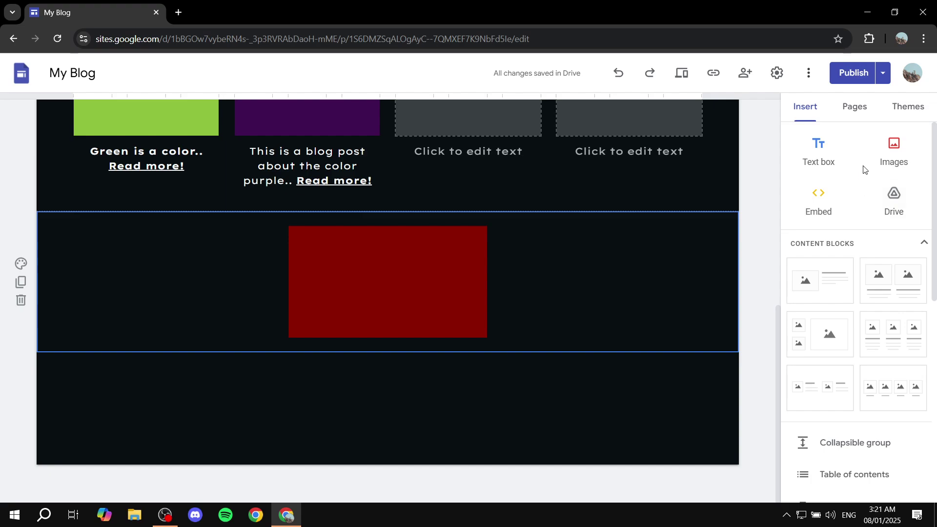
{"action": "scroll", "coordinate": [867, 175], "scroll_direction": "down", "scroll_amount": 1}
{"action": "scroll", "coordinate": [868, 174], "scroll_direction": "down", "scroll_amount": 3}
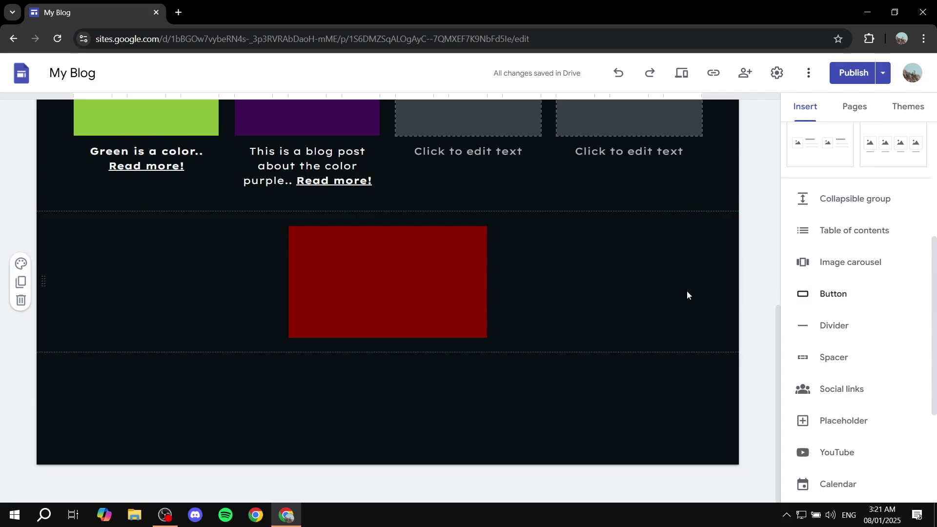
{"action": "left_click", "coordinate": [833, 294]}
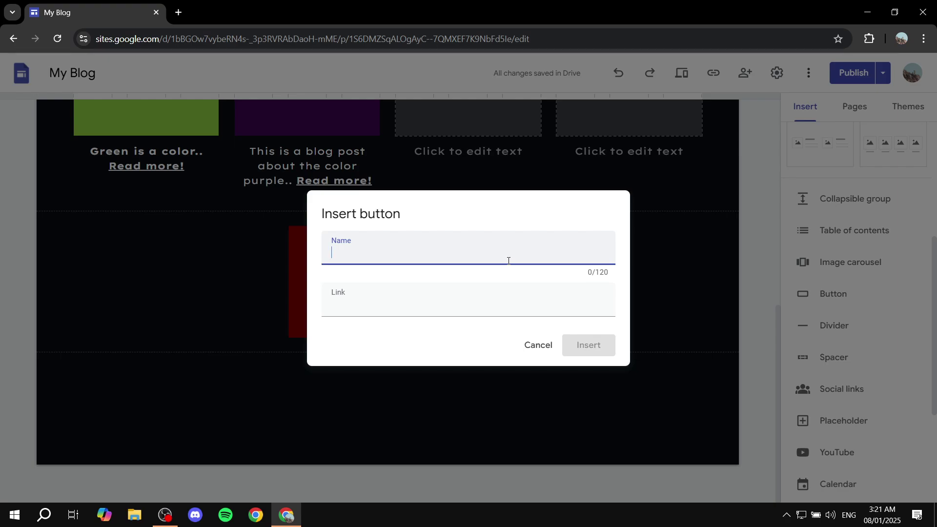
{"action": "type", "text": "Buy niw"}
{"action": "key", "text": "BackSpace"}
{"action": "key", "text": "BackSpace"}
{"action": "type", "text": "ow"}
{"action": "left_click", "coordinate": [384, 304]}
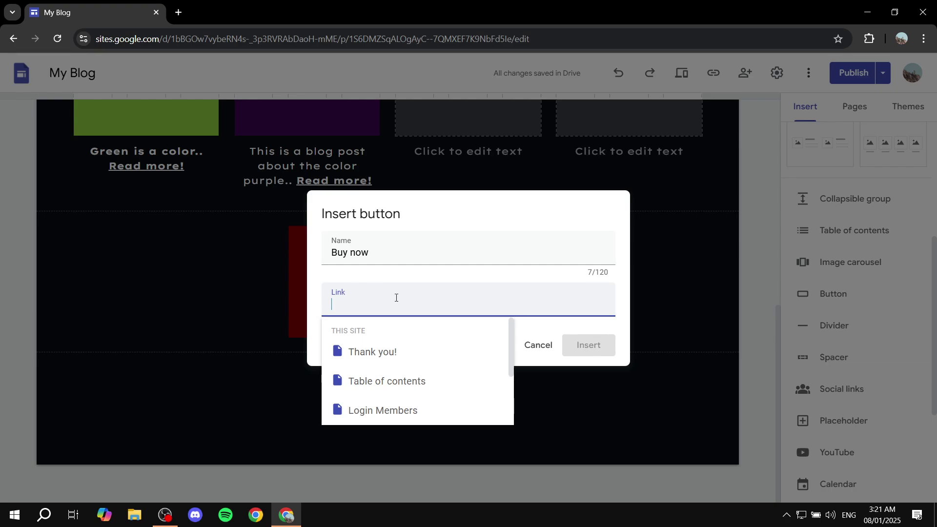
{"action": "left_click", "coordinate": [378, 254]}
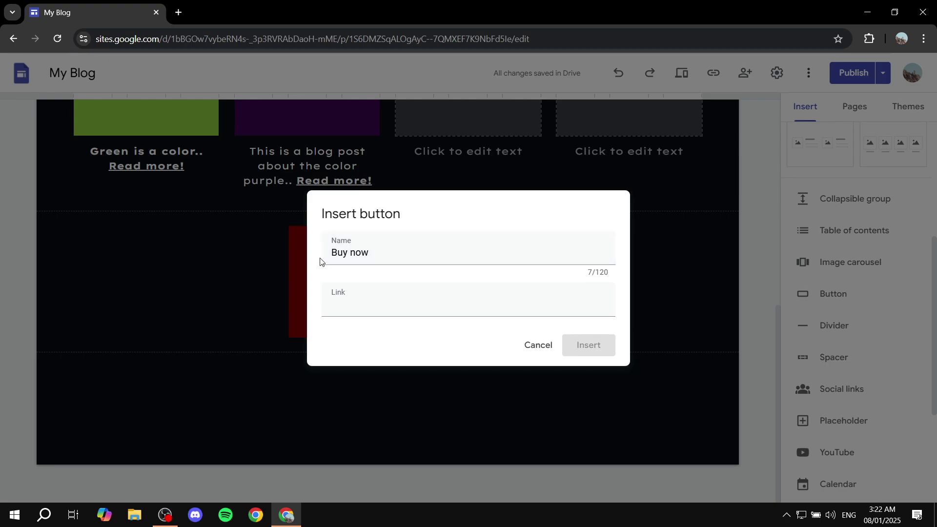
{"action": "left_click", "coordinate": [334, 252]}
{"action": "left_click_drag", "start_coordinate": [334, 252], "coordinate": [428, 251]}
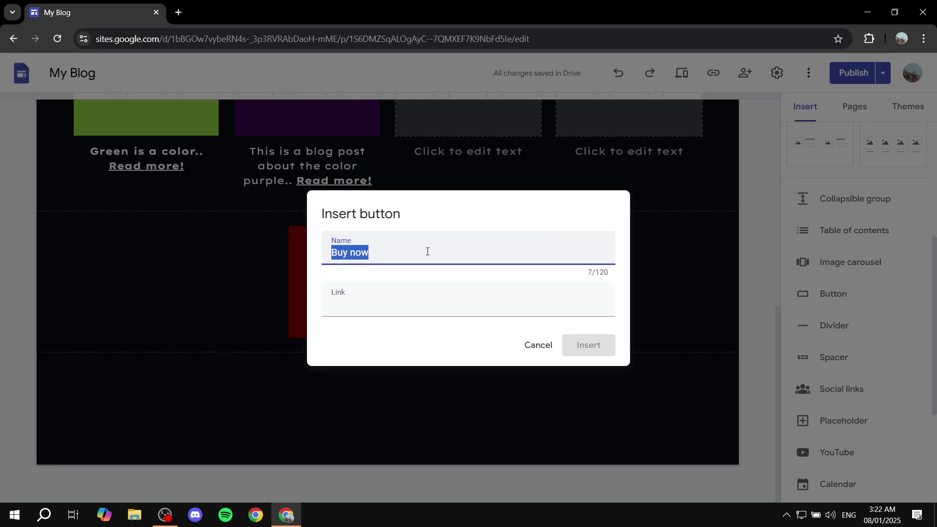
{"action": "left_click", "coordinate": [547, 348]}
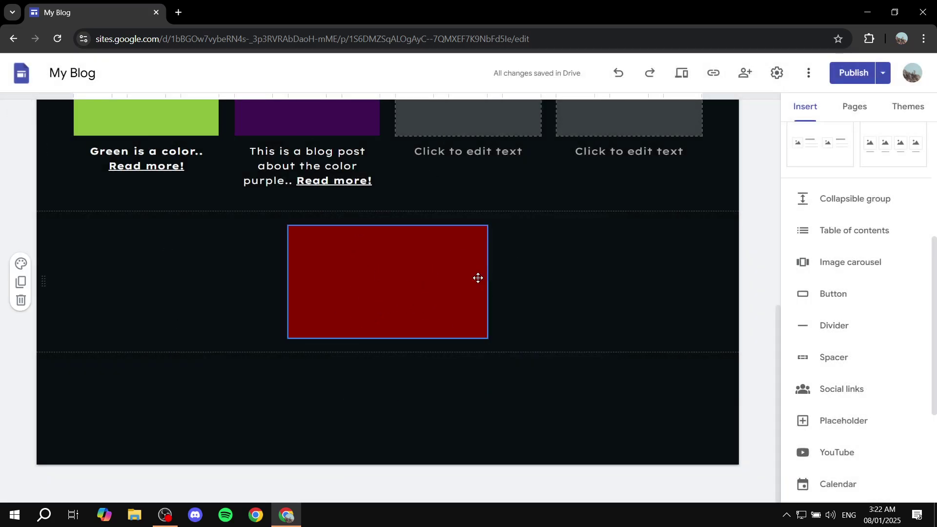
Open stripe.com in a new browser tab and sign in to the Stripe dashboard
{"action": "left_click", "coordinate": [178, 12]}
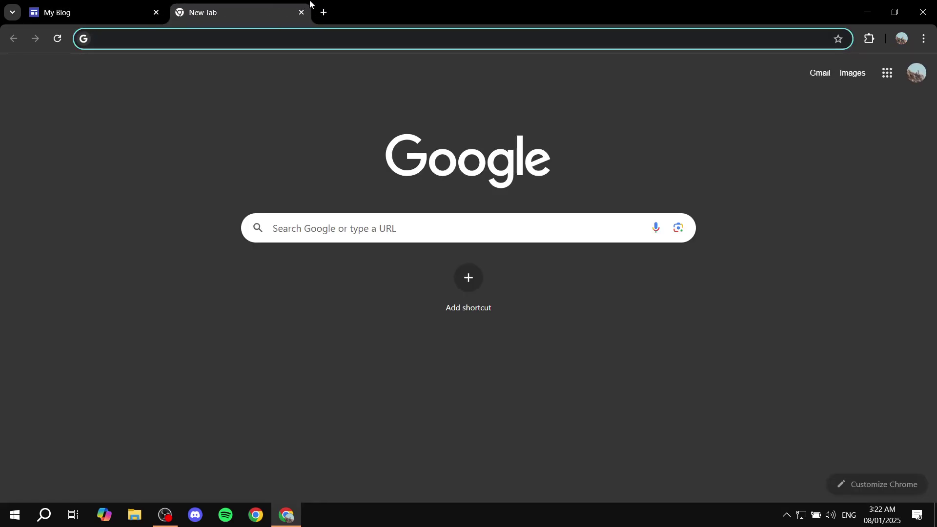
{"action": "type", "text": "stripe"}
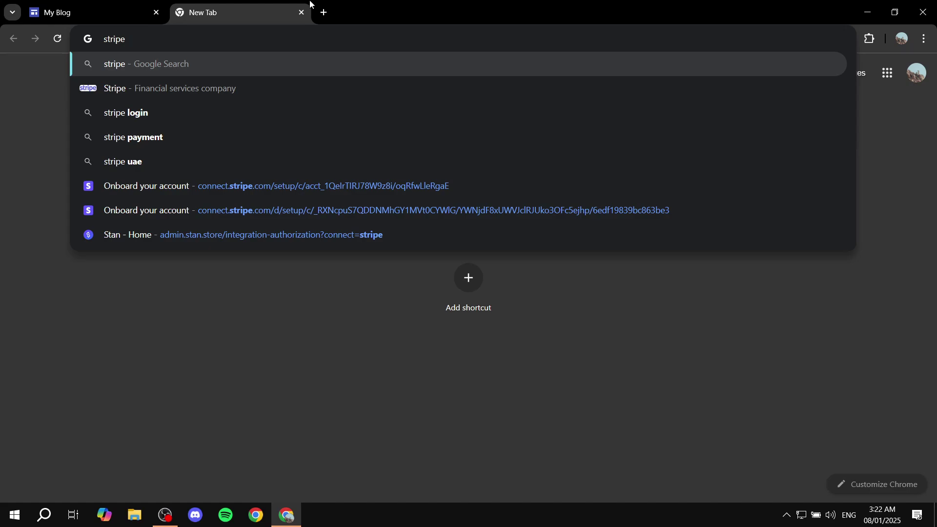
{"action": "type", "text": ".com"}
{"action": "key", "text": "Return"}
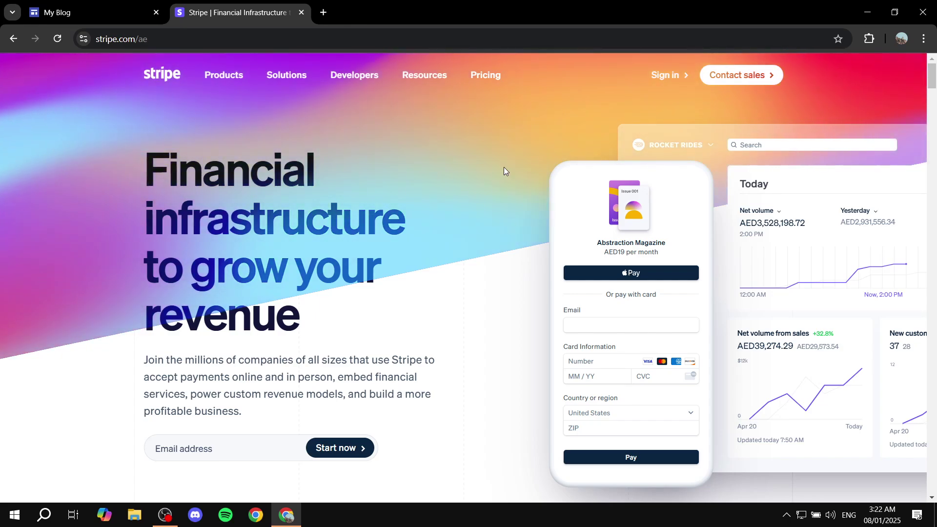
{"action": "left_click", "coordinate": [671, 81]}
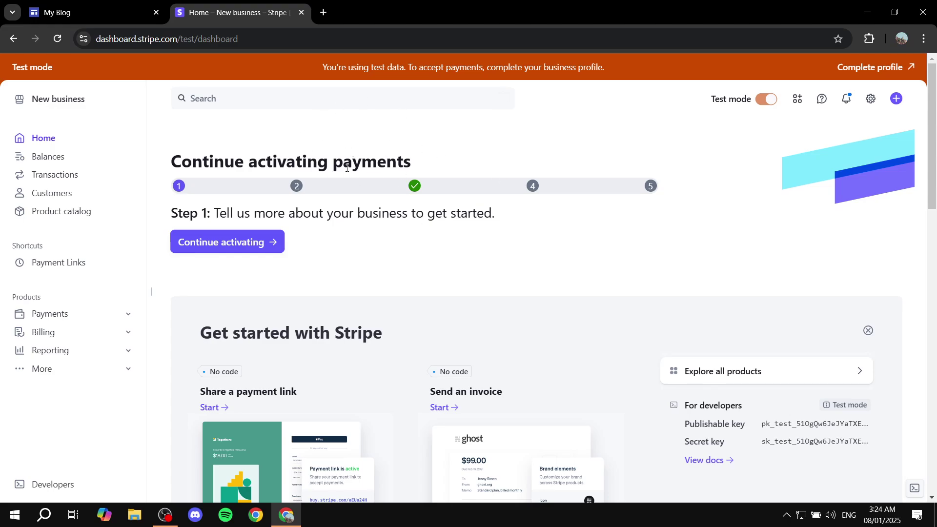
Review the payment activation progress and the payment methods in the account's payment settings
{"action": "left_click_drag", "start_coordinate": [208, 212], "coordinate": [516, 212]}
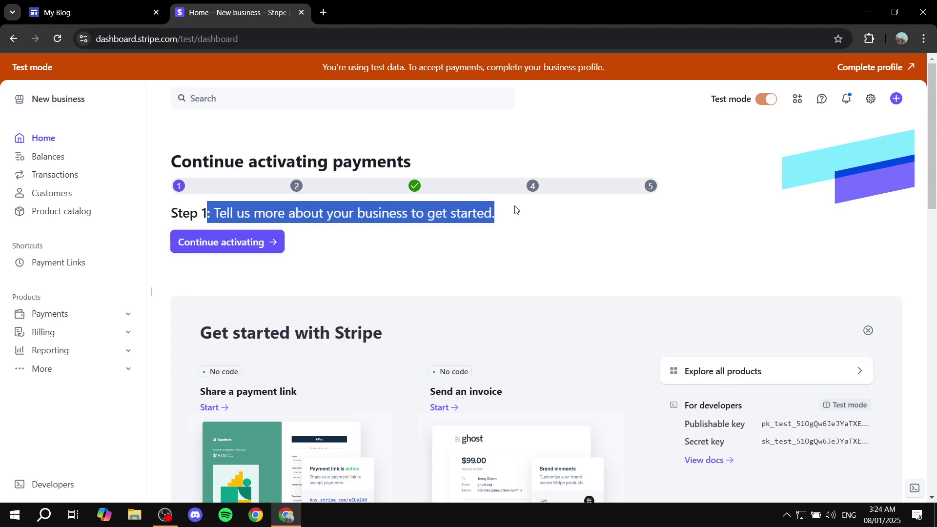
{"action": "left_click", "coordinate": [515, 210]}
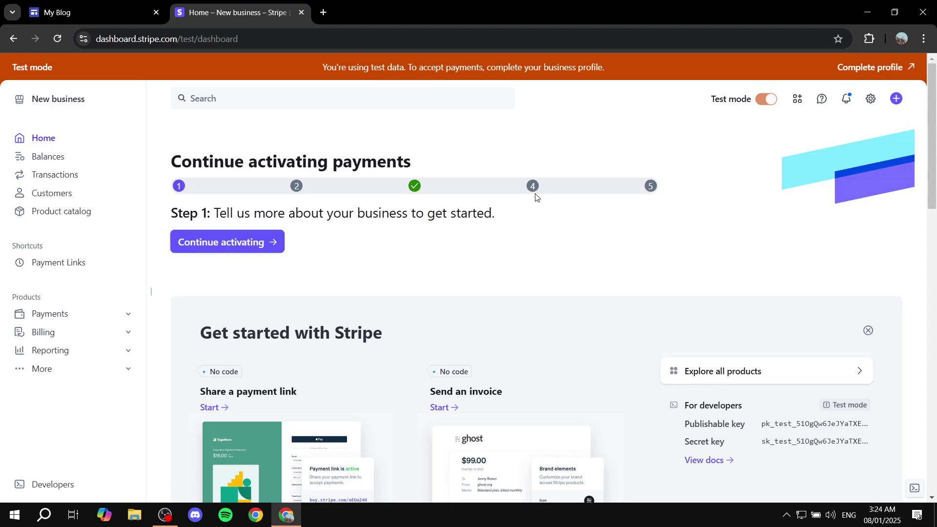
{"action": "mouse_move", "coordinate": [763, 101]}
{"action": "left_click", "coordinate": [870, 101]}
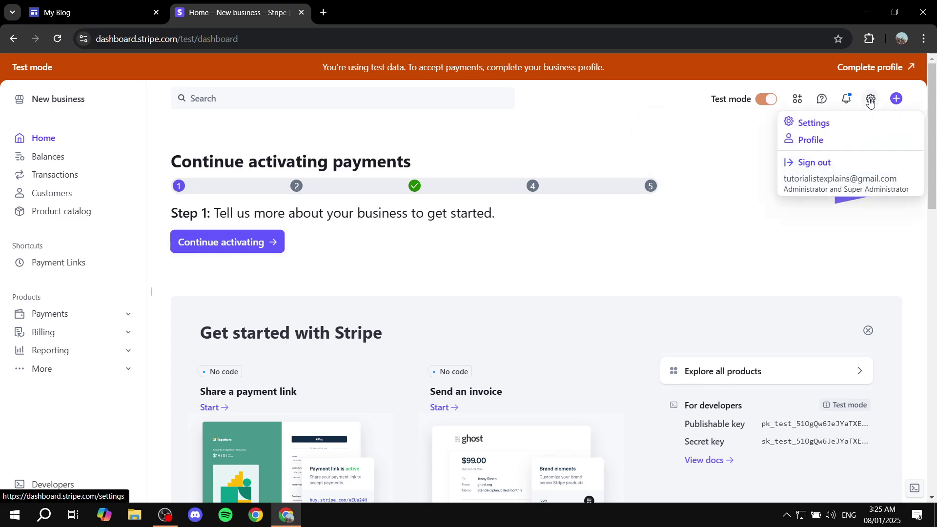
{"action": "left_click", "coordinate": [819, 125]}
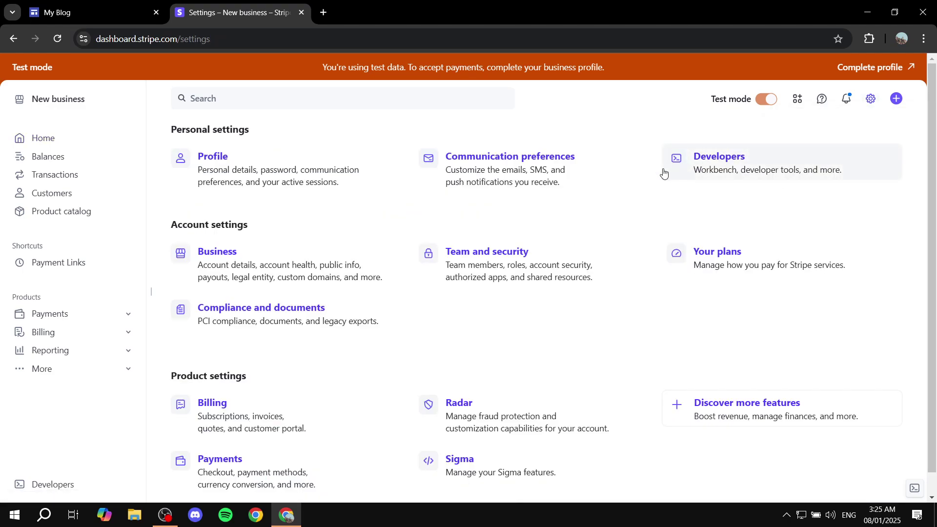
{"action": "scroll", "coordinate": [654, 176], "scroll_direction": "down", "scroll_amount": 1}
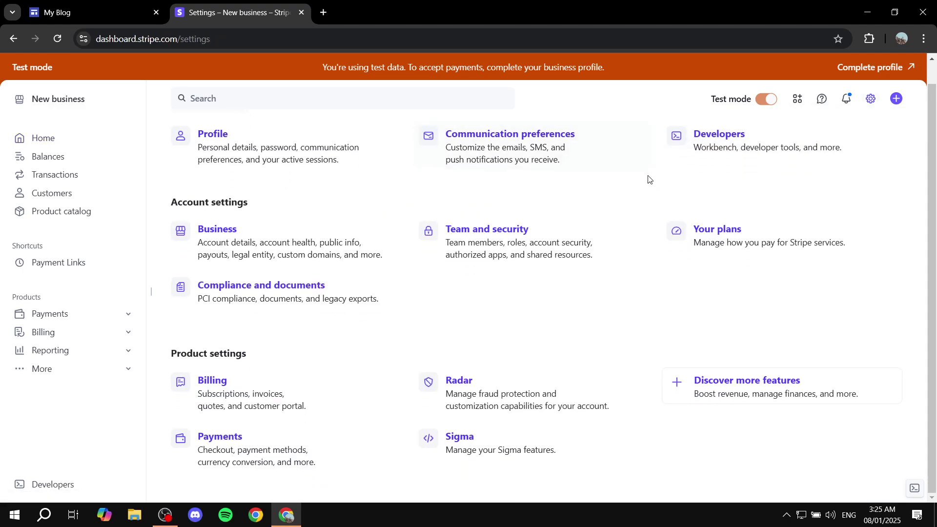
{"action": "left_click", "coordinate": [223, 440]}
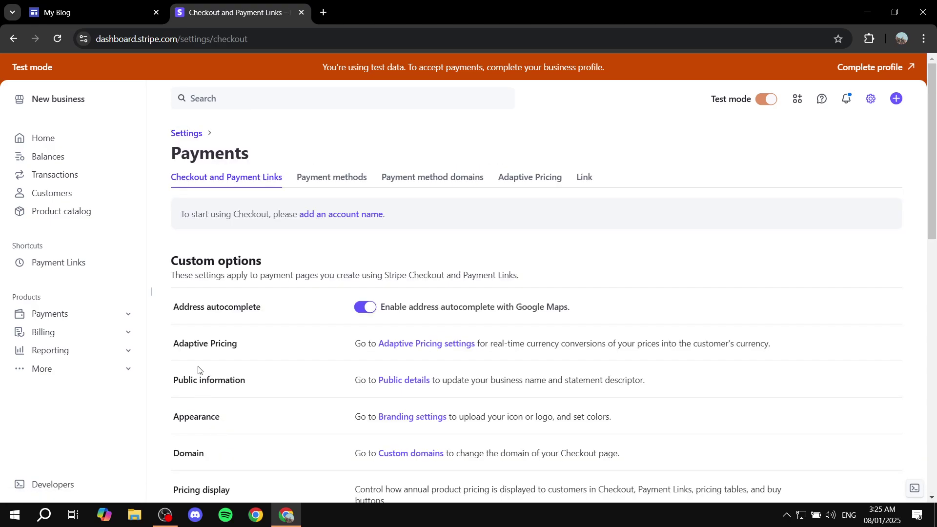
{"action": "left_click", "coordinate": [334, 179]}
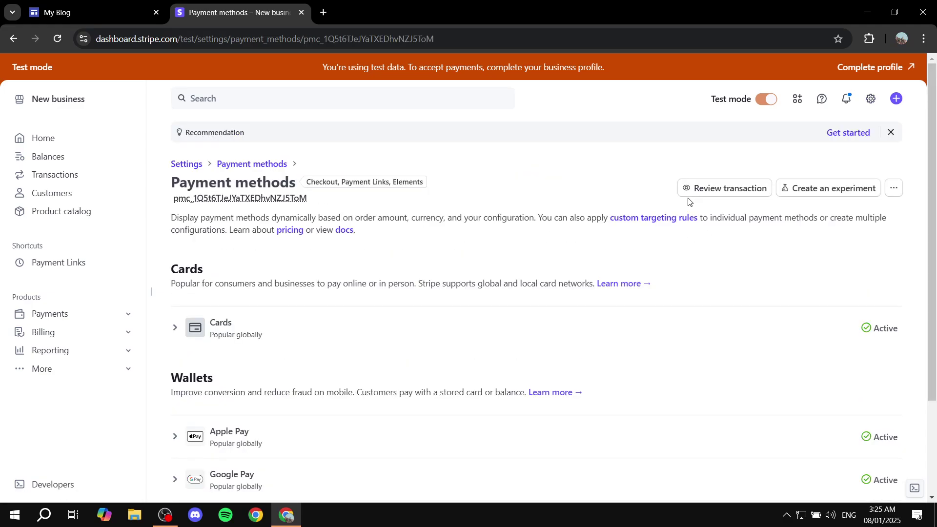
{"action": "scroll", "coordinate": [690, 201], "scroll_direction": "down", "scroll_amount": 3}
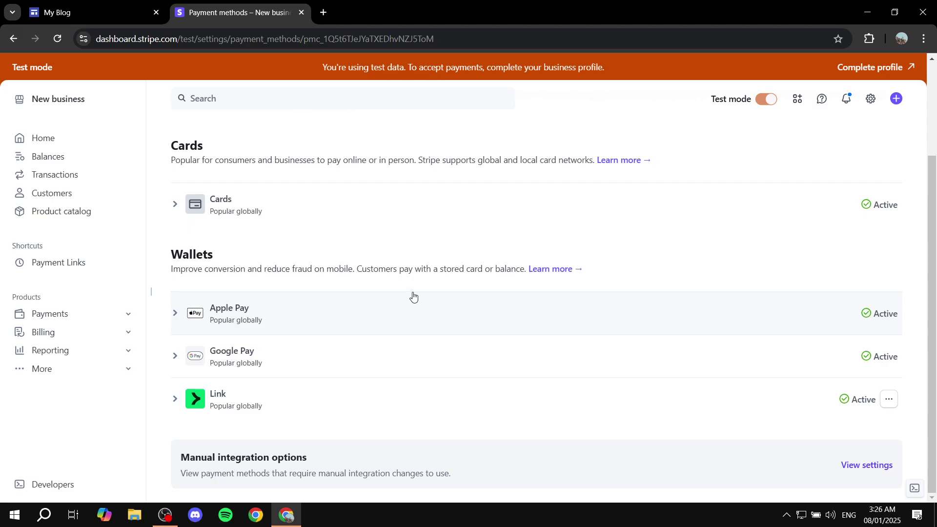
Go to the account's payment links and start creating a new one for products or subscriptions
{"action": "left_click", "coordinate": [30, 10]}
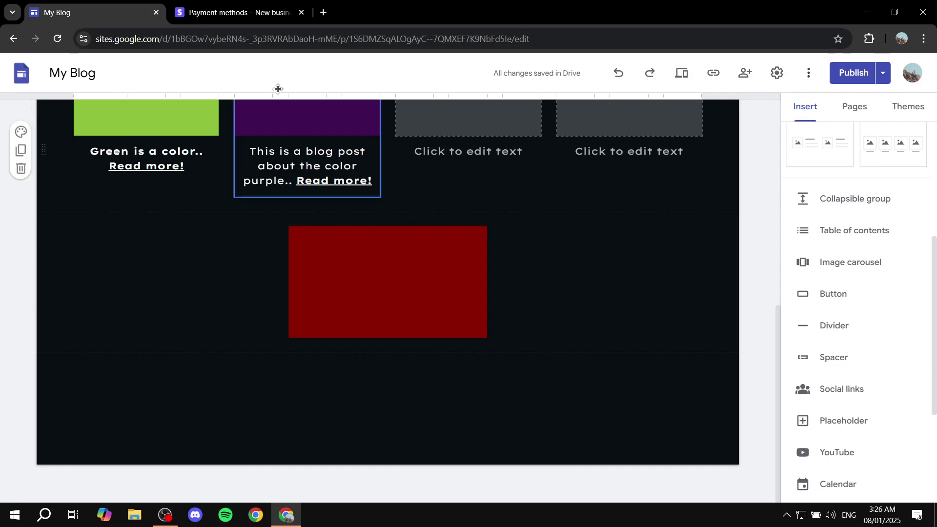
{"action": "left_click", "coordinate": [239, 4]}
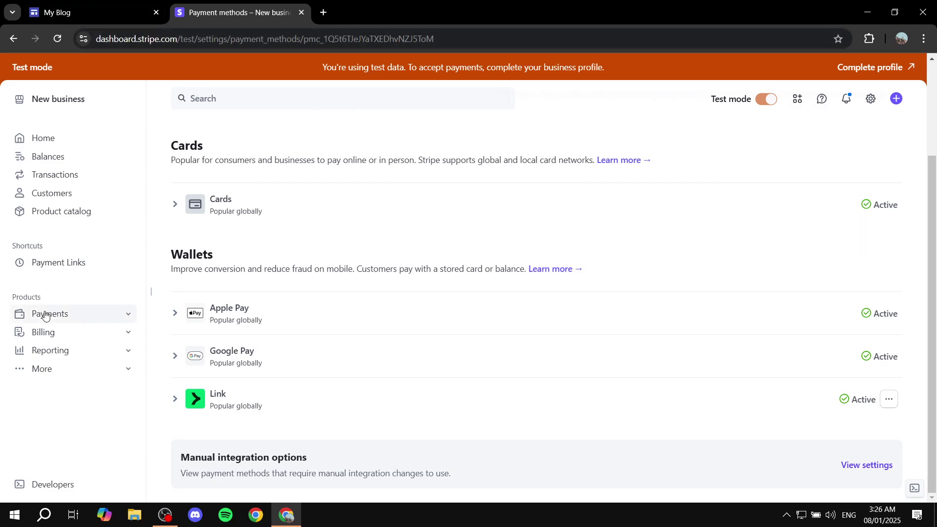
{"action": "left_click", "coordinate": [43, 138]}
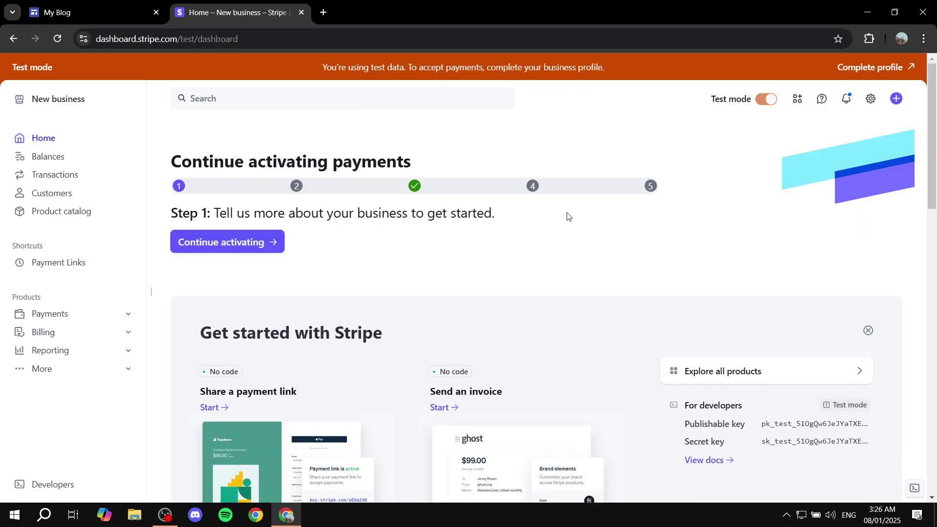
{"action": "left_click", "coordinate": [61, 317]}
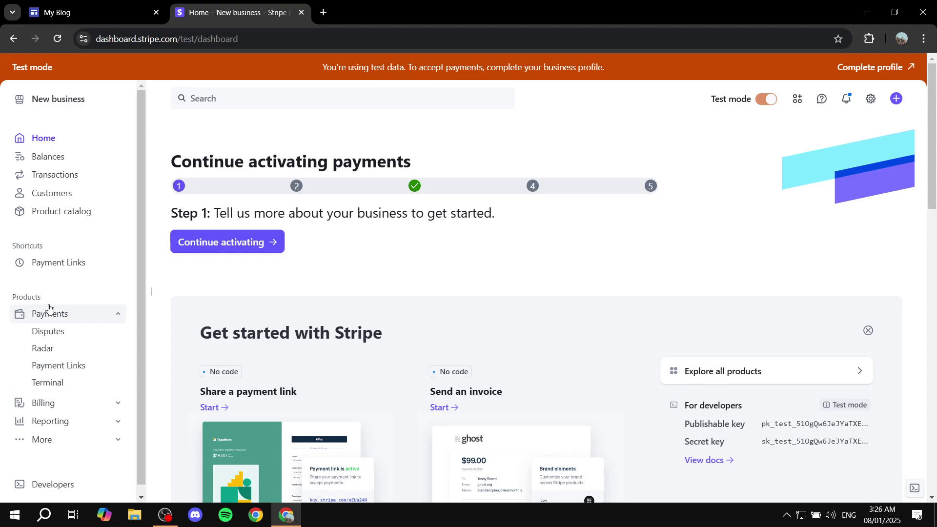
{"action": "left_click", "coordinate": [67, 373]}
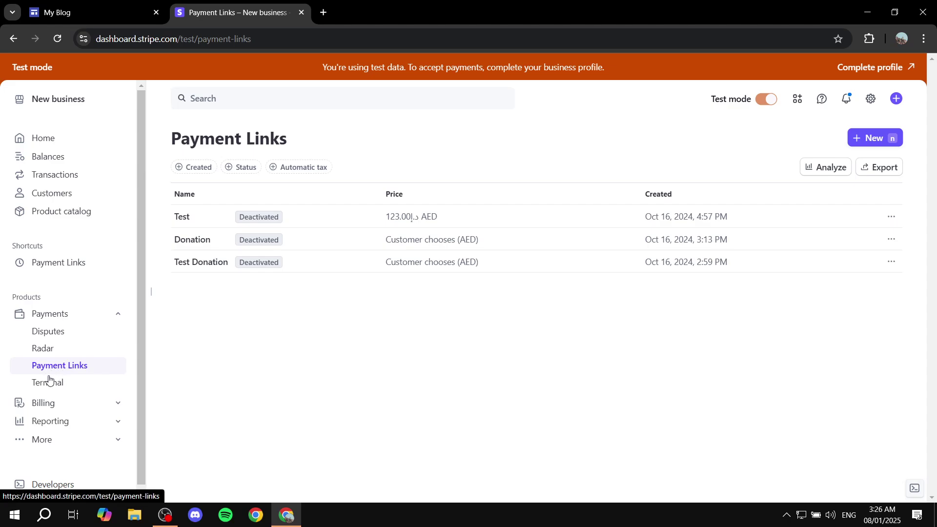
{"action": "left_click", "coordinate": [864, 141]}
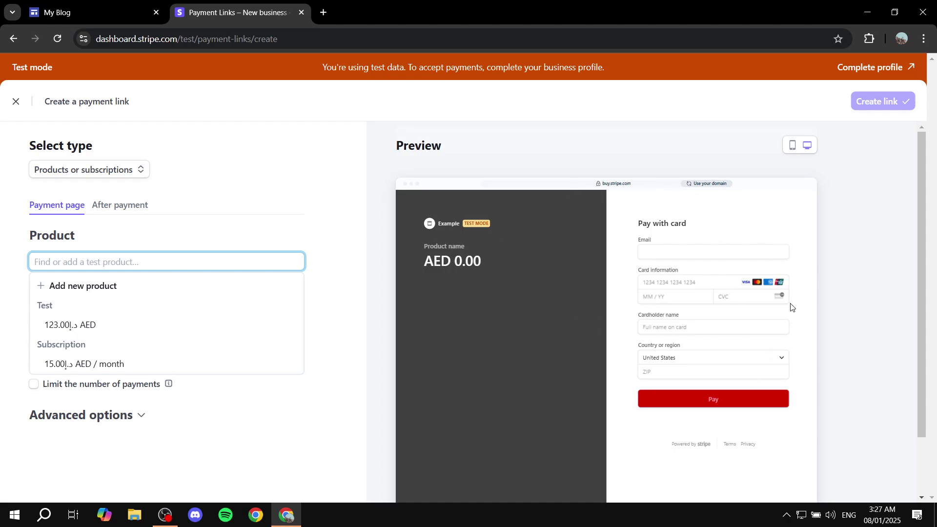
{"action": "key", "text": "ctrl+Tab"}
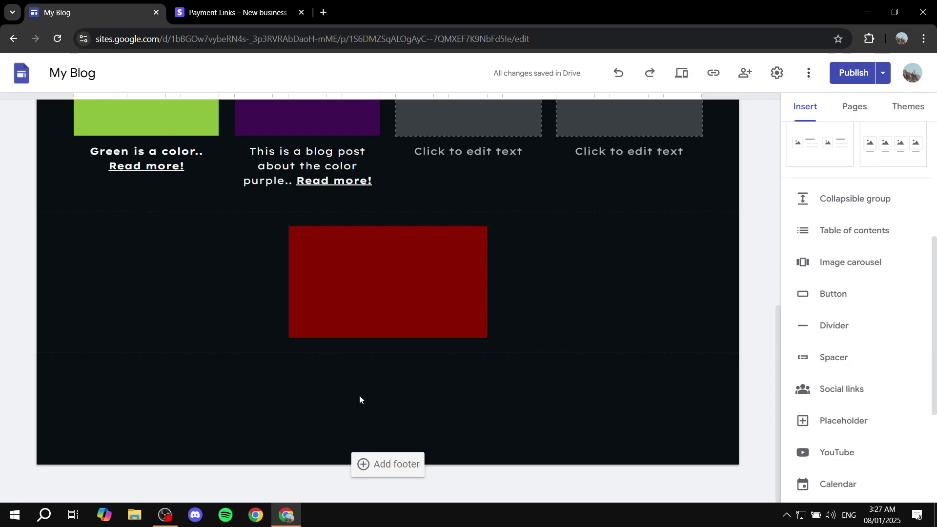
{"action": "key", "text": "ctrl+Tab"}
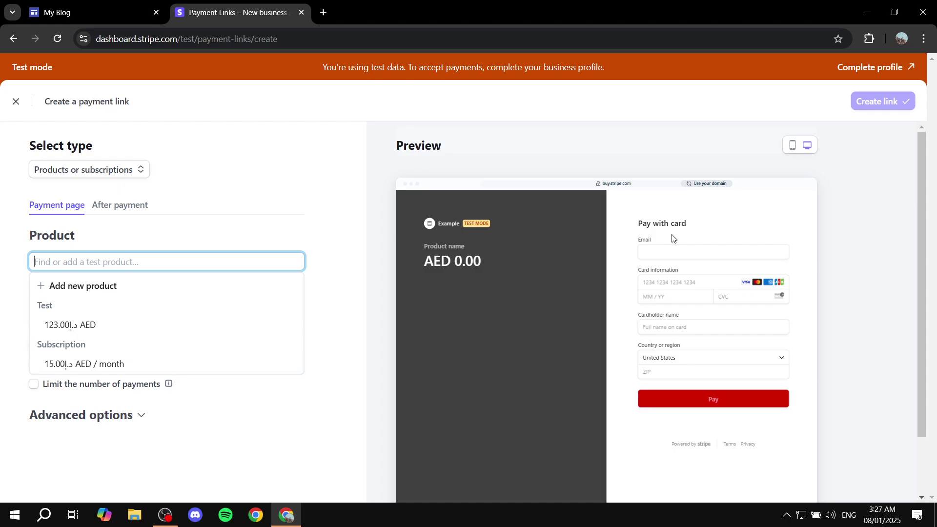
Add a new product to the payment link, named "Example product" with the description "Add a desc"
{"action": "left_click", "coordinate": [98, 259]}
{"action": "left_click", "coordinate": [78, 258]}
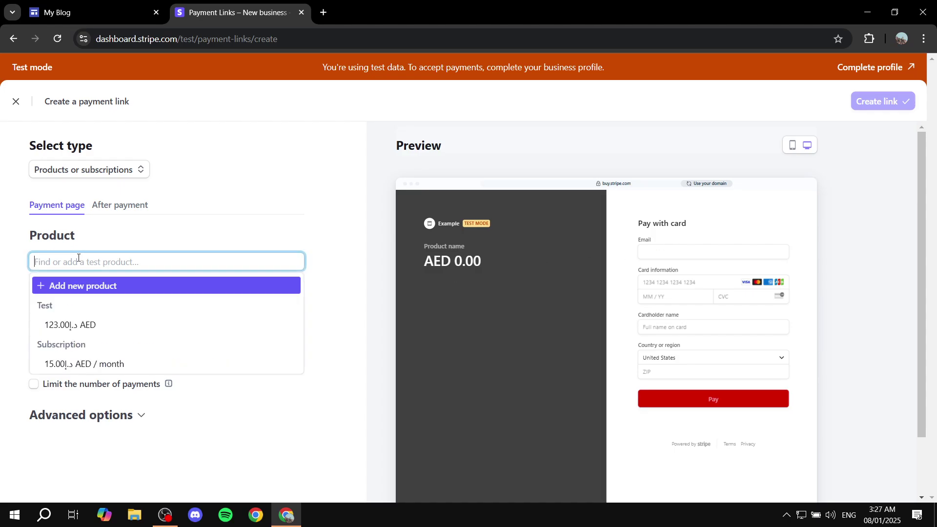
{"action": "left_click", "coordinate": [107, 287]}
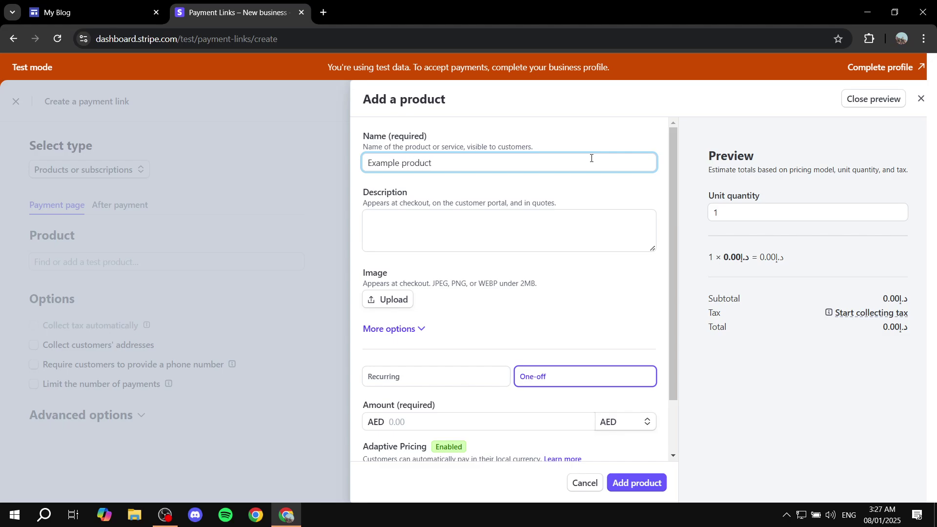
{"action": "left_click", "coordinate": [458, 235]}
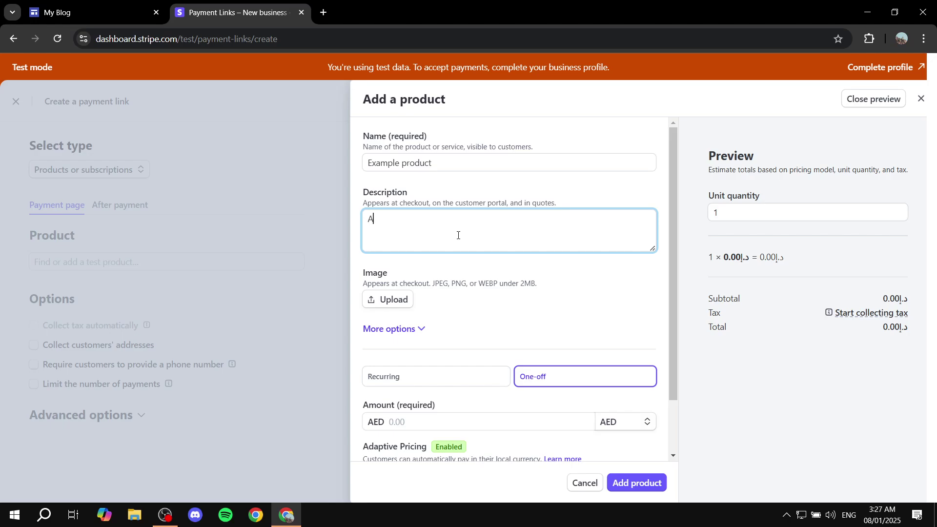
{"action": "type", "text": "ddd "}
{"action": "type", "text": "desc"}
Upload Tutorial.png from the Explainer Media folder as the product's image
{"action": "left_click", "coordinate": [397, 299]}
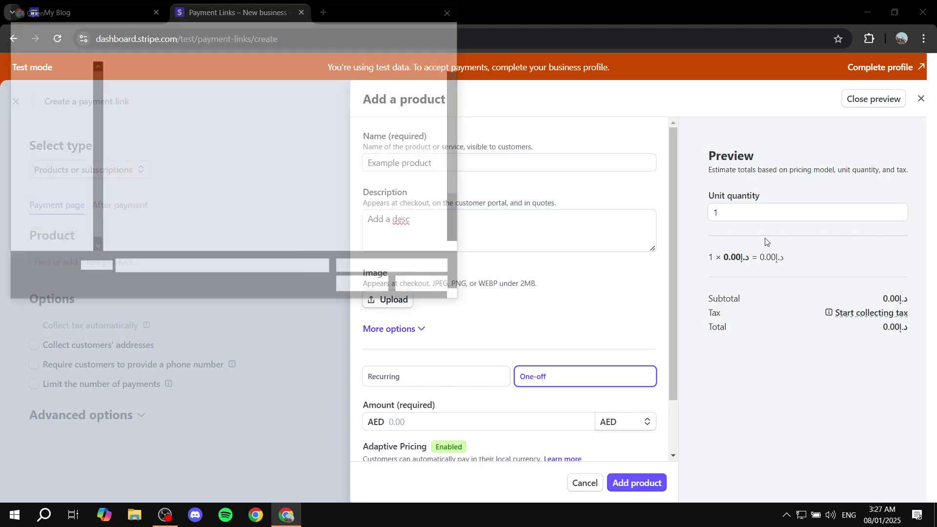
{"action": "scroll", "coordinate": [293, 180], "scroll_direction": "down", "scroll_amount": 2}
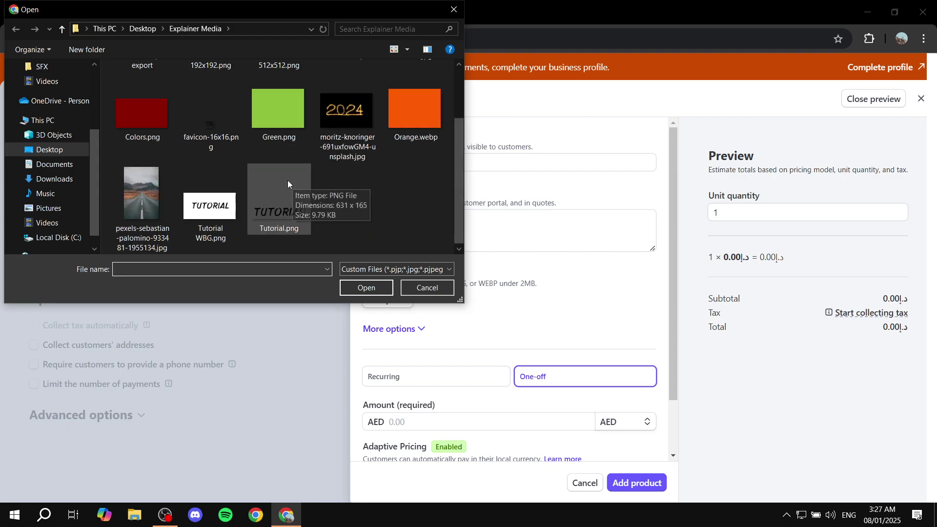
{"action": "double_click", "coordinate": [278, 215]}
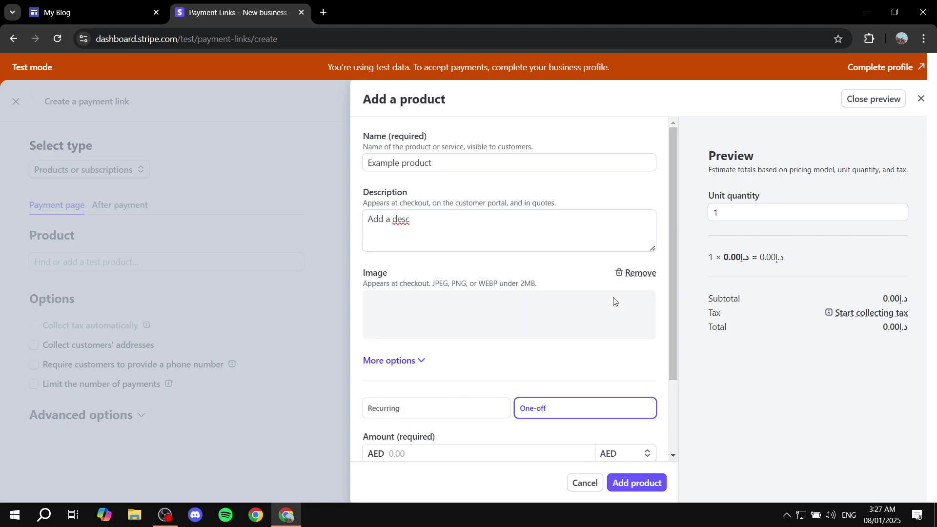
Review the product's additional options, such as statement descriptor, unit label, metadata and marketing feature list
{"action": "left_click", "coordinate": [408, 362]}
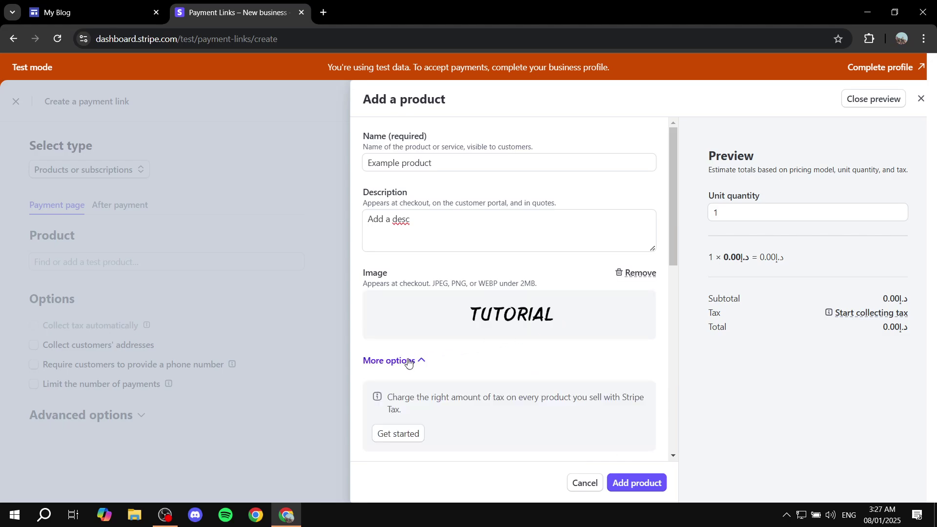
{"action": "scroll", "coordinate": [410, 351], "scroll_direction": "down", "scroll_amount": 3}
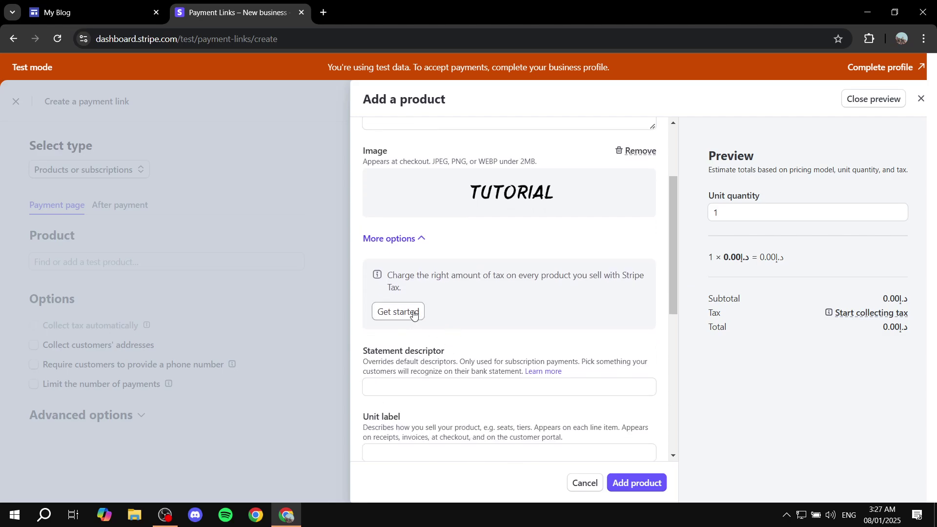
{"action": "left_click", "coordinate": [402, 241]}
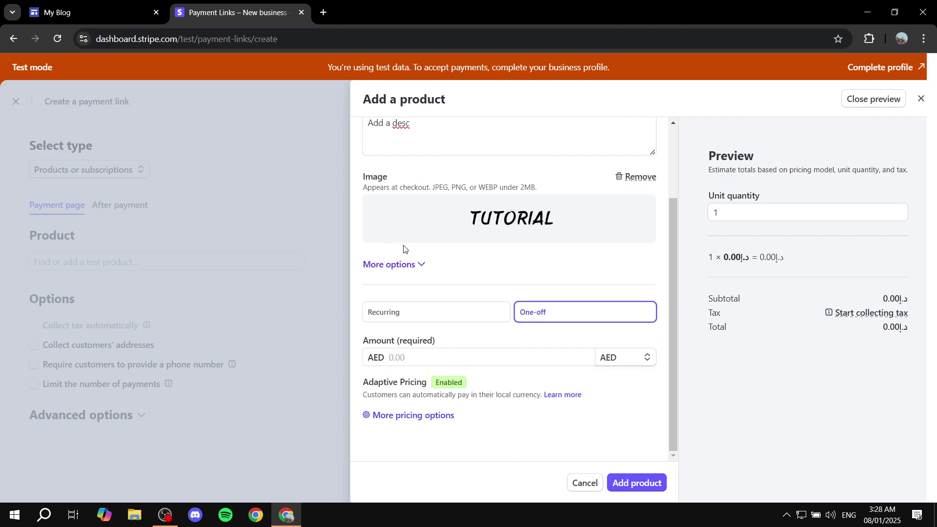
{"action": "left_click", "coordinate": [390, 265]}
{"action": "scroll", "coordinate": [460, 312], "scroll_direction": "down", "scroll_amount": 3}
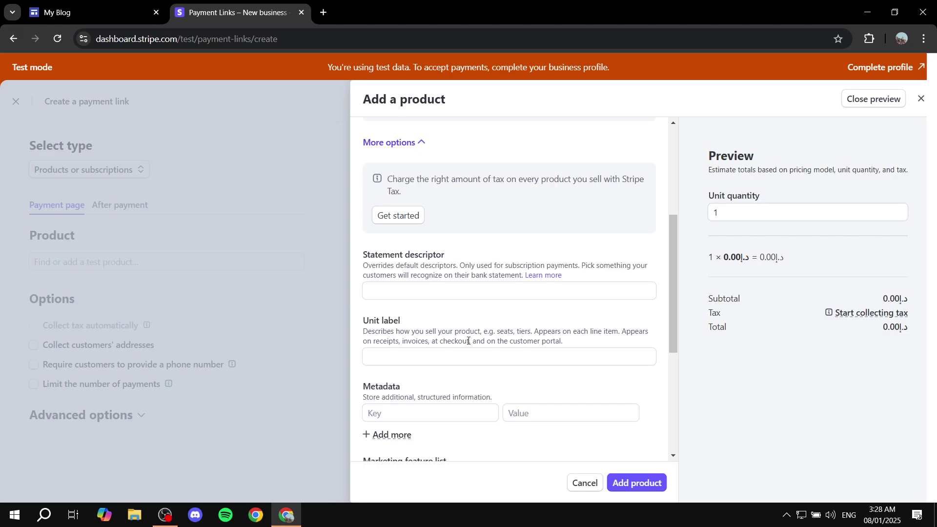
{"action": "scroll", "coordinate": [422, 327], "scroll_direction": "up", "scroll_amount": 2}
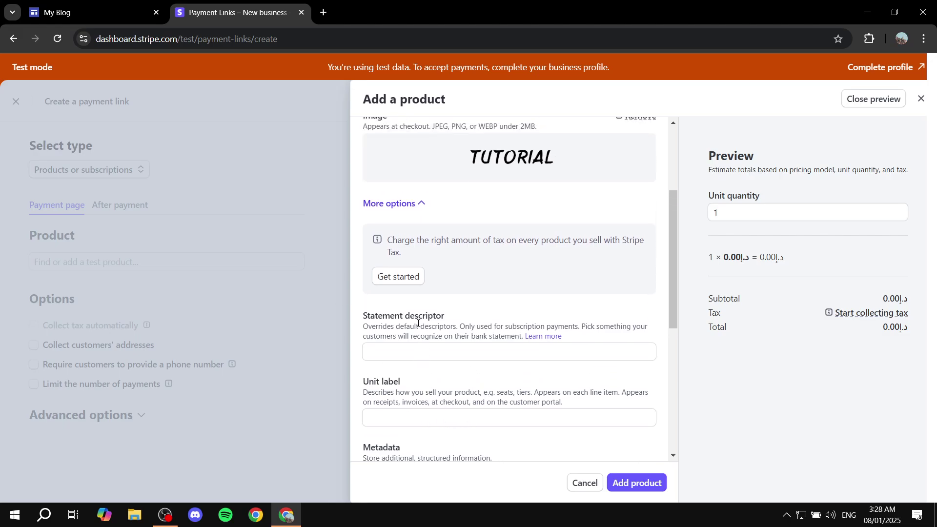
{"action": "scroll", "coordinate": [420, 325], "scroll_direction": "down", "scroll_amount": 3}
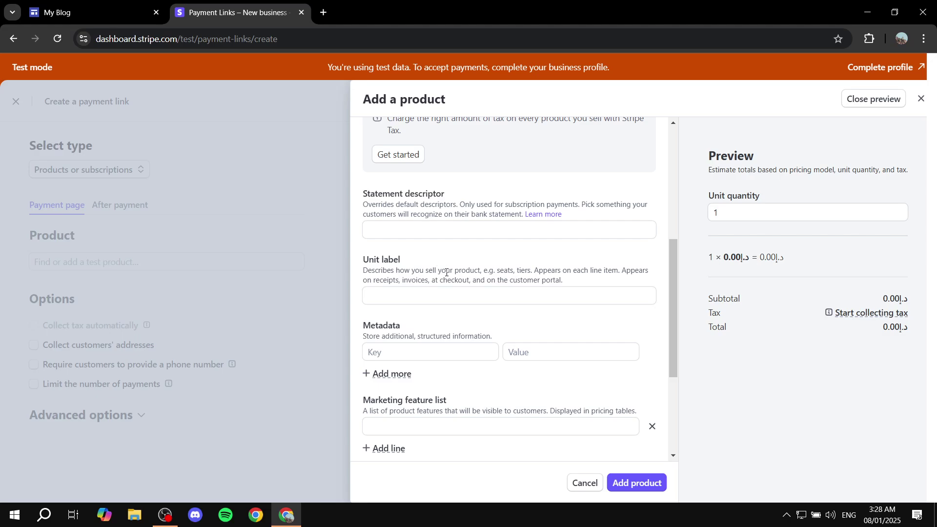
{"action": "scroll", "coordinate": [447, 273], "scroll_direction": "up", "scroll_amount": 3}
{"action": "left_click", "coordinate": [401, 209]}
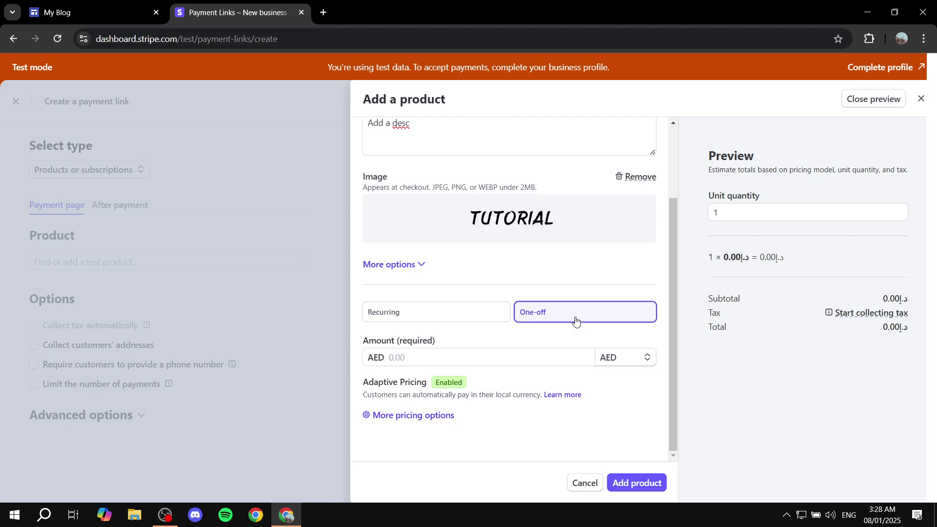
Compare the recurring and one-off pricing types for the product, leaving One-off selected
{"action": "left_click", "coordinate": [413, 318]}
{"action": "left_click", "coordinate": [561, 315]}
{"action": "left_click", "coordinate": [454, 317]}
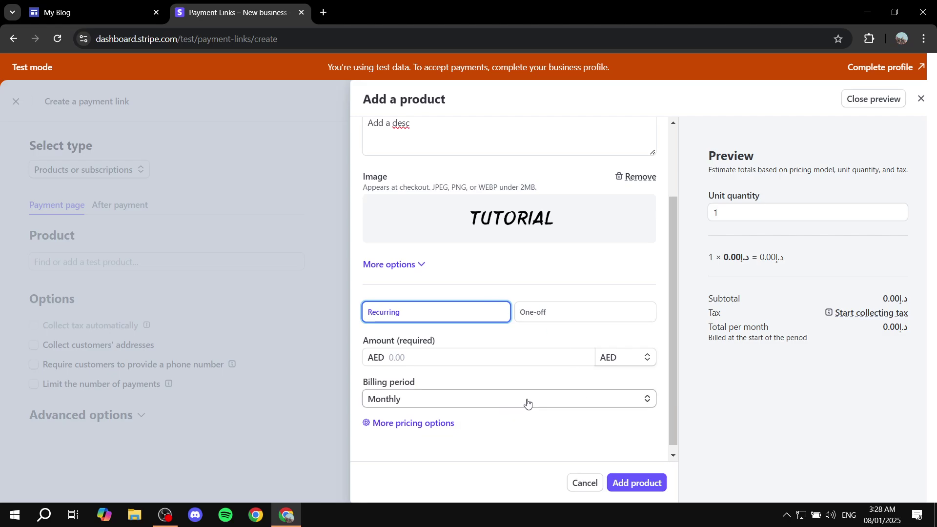
{"action": "left_click", "coordinate": [566, 316]}
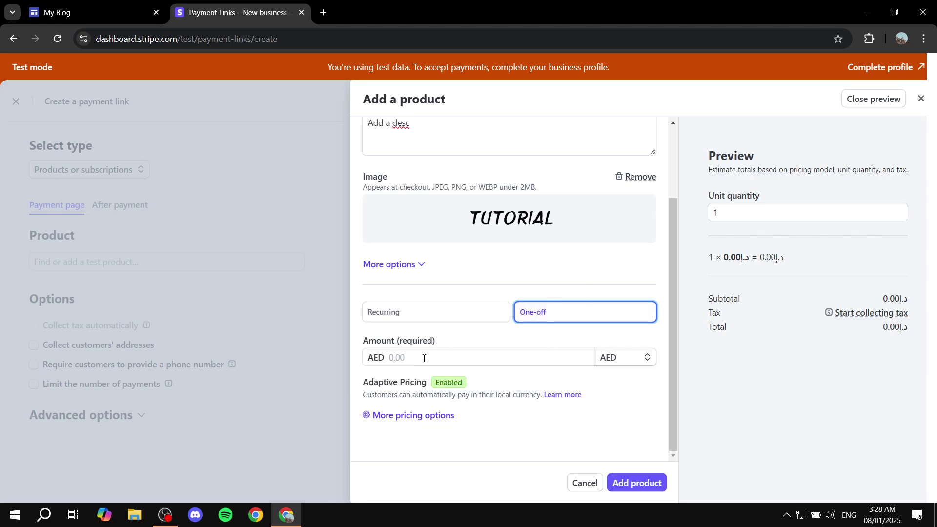
Set the product's price to 50.00 in USD as a one-off charge
{"action": "left_click", "coordinate": [394, 357]}
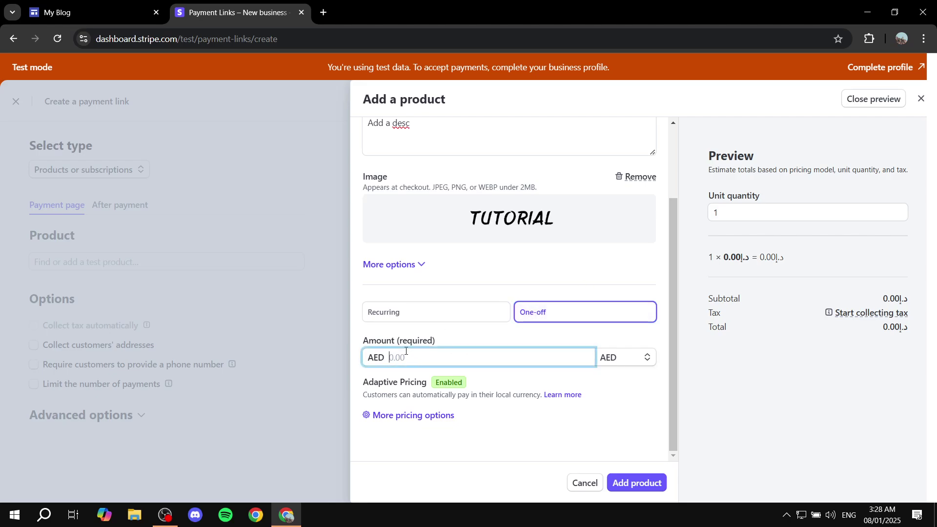
{"action": "left_click", "coordinate": [614, 358]}
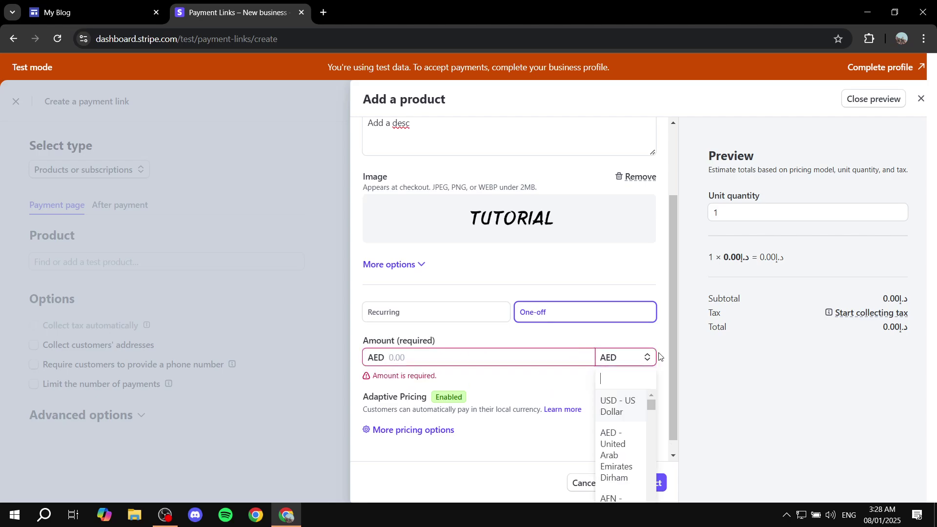
{"action": "left_click", "coordinate": [613, 406]}
{"action": "left_click", "coordinate": [482, 372]}
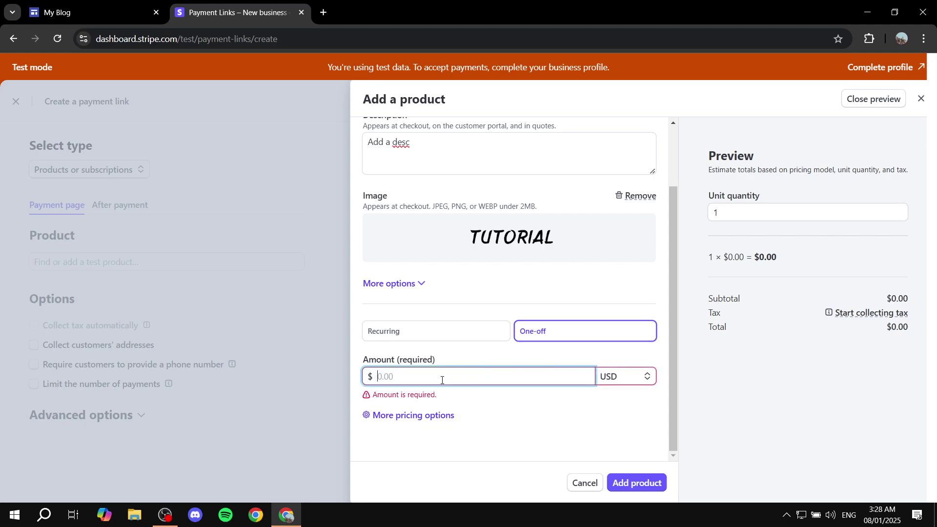
{"action": "type", "text": "50"}
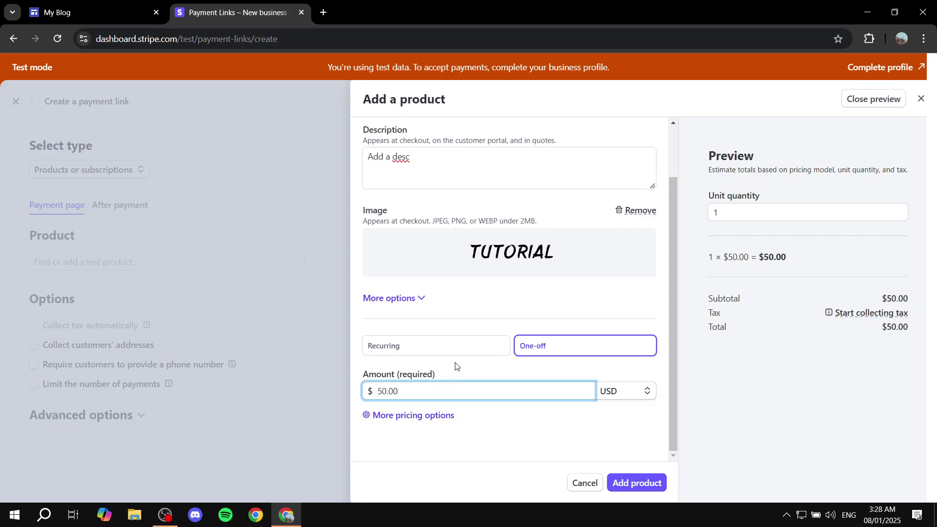
{"action": "left_click", "coordinate": [459, 347]}
{"action": "left_click", "coordinate": [525, 346]}
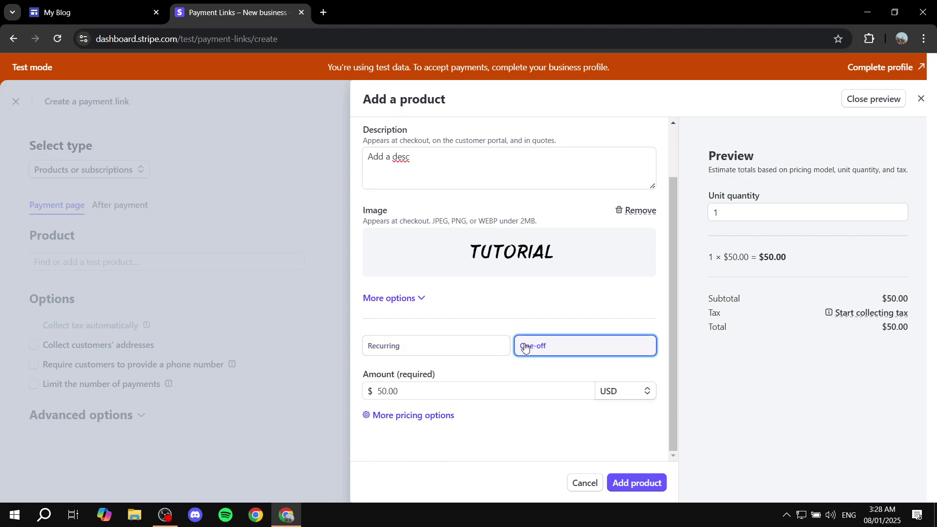
Review the additional pricing options and save the one-off 50.00 AED price with the Flat rate pricing model
{"action": "left_click", "coordinate": [424, 417]}
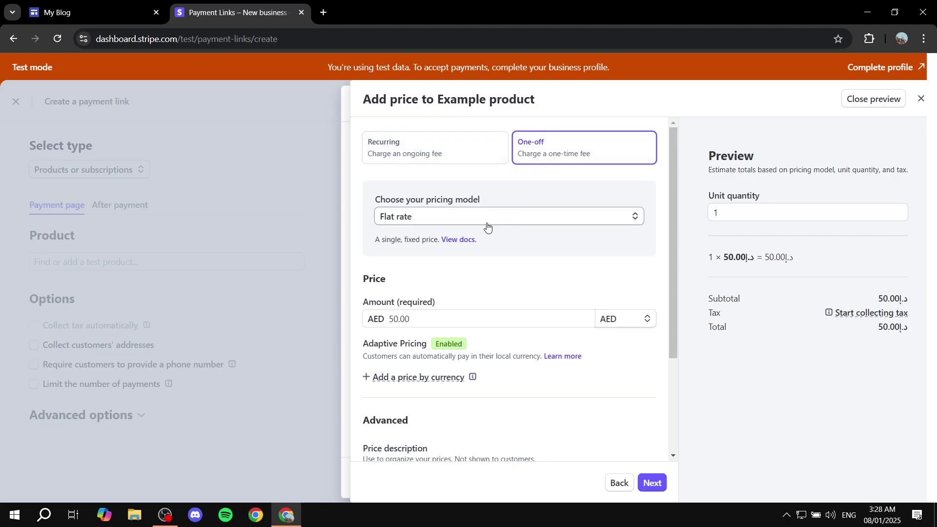
{"action": "scroll", "coordinate": [529, 198], "scroll_direction": "down", "scroll_amount": 3}
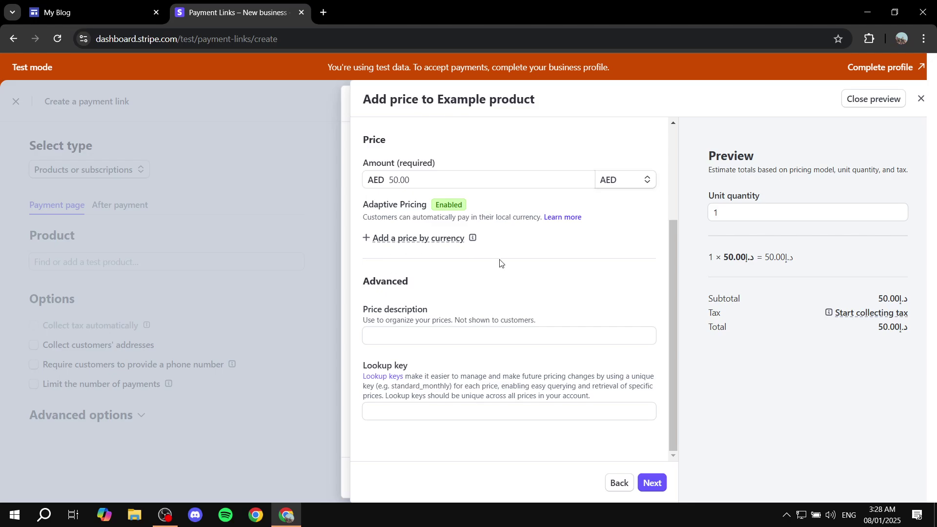
{"action": "left_click", "coordinate": [435, 338]}
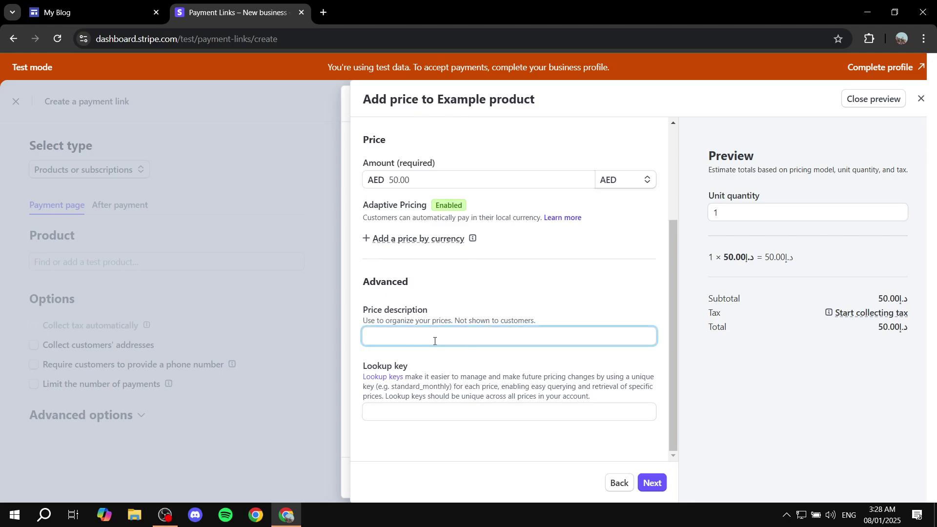
{"action": "left_click", "coordinate": [465, 412]}
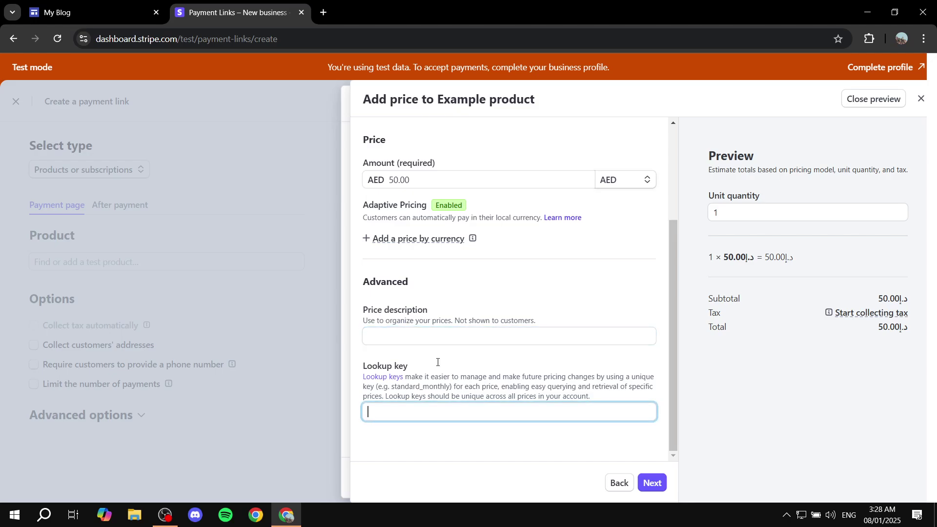
{"action": "scroll", "coordinate": [549, 330], "scroll_direction": "up", "scroll_amount": 3}
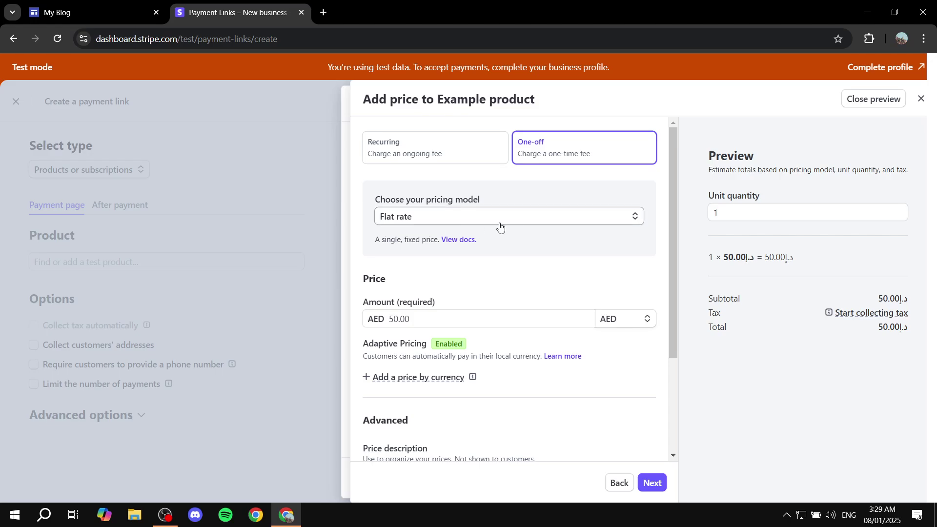
{"action": "left_click", "coordinate": [391, 217]}
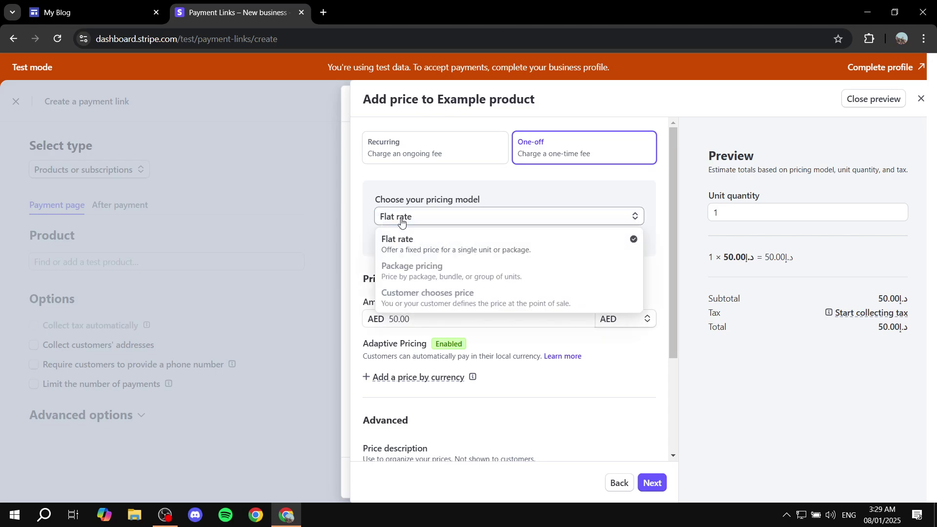
{"action": "left_click", "coordinate": [401, 222]}
{"action": "left_click", "coordinate": [649, 483]}
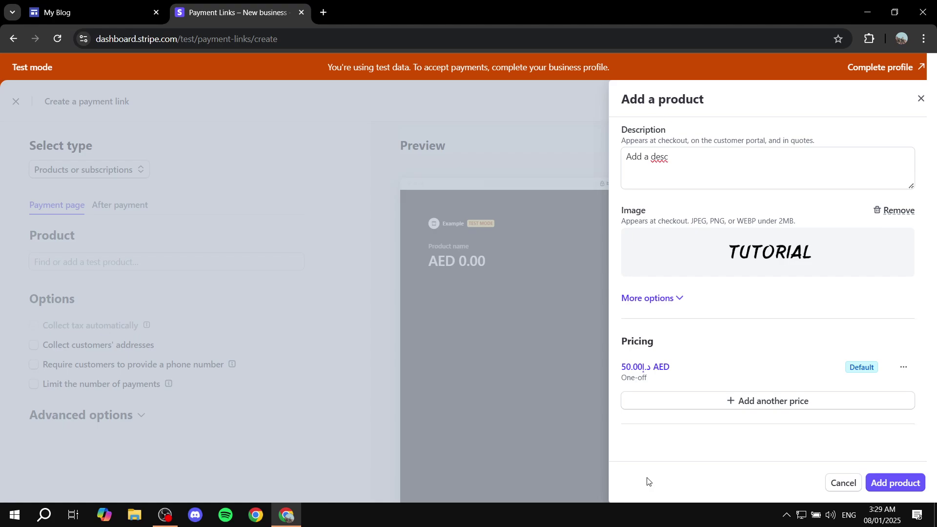
Check the actions available for the default price and add the finished product to the payment link
{"action": "scroll", "coordinate": [781, 231], "scroll_direction": "down", "scroll_amount": 1}
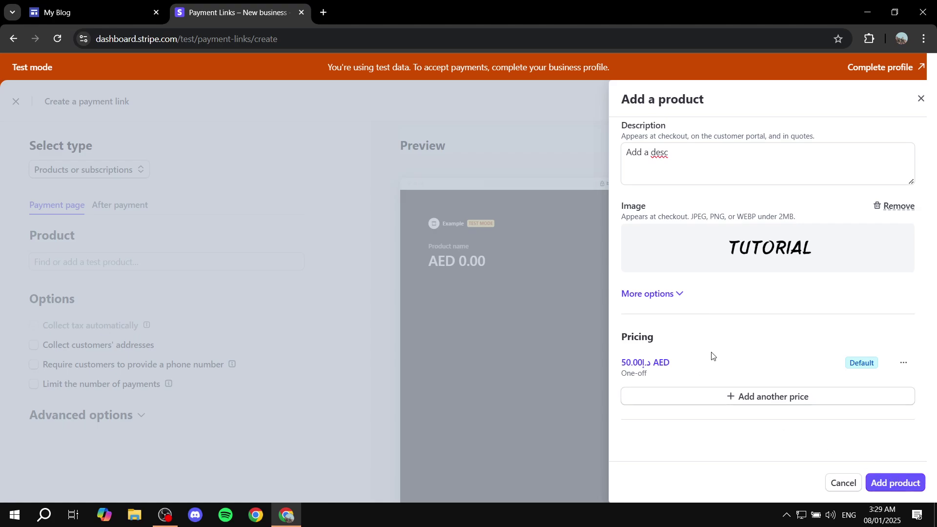
{"action": "left_click", "coordinate": [905, 362]}
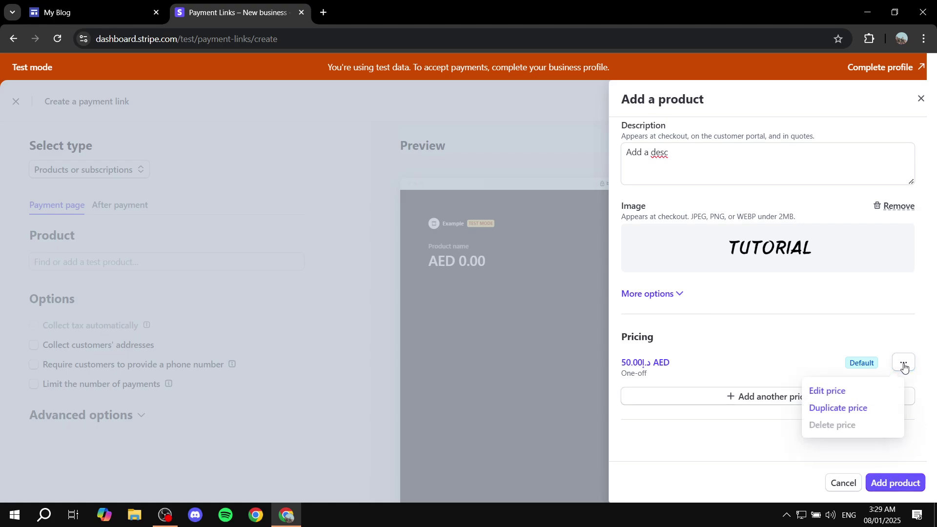
{"action": "left_click", "coordinate": [905, 365]}
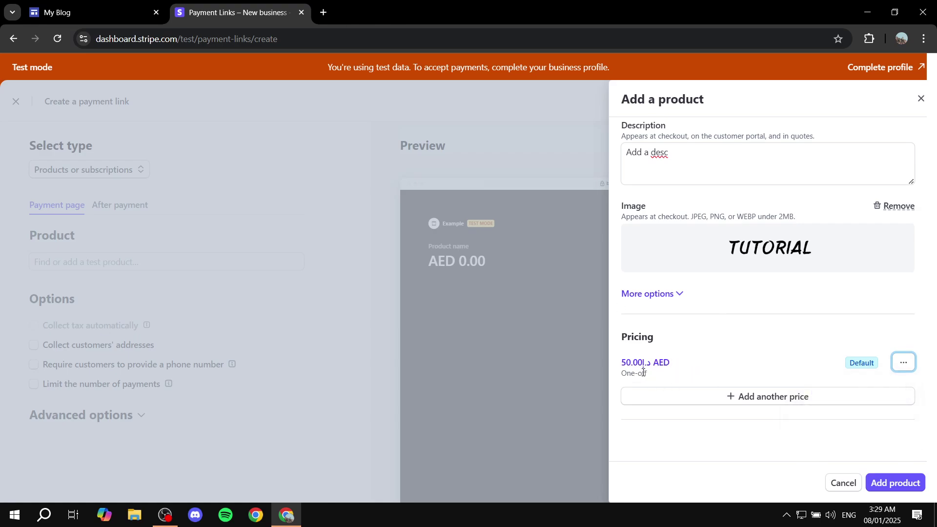
{"action": "left_click", "coordinate": [895, 483]}
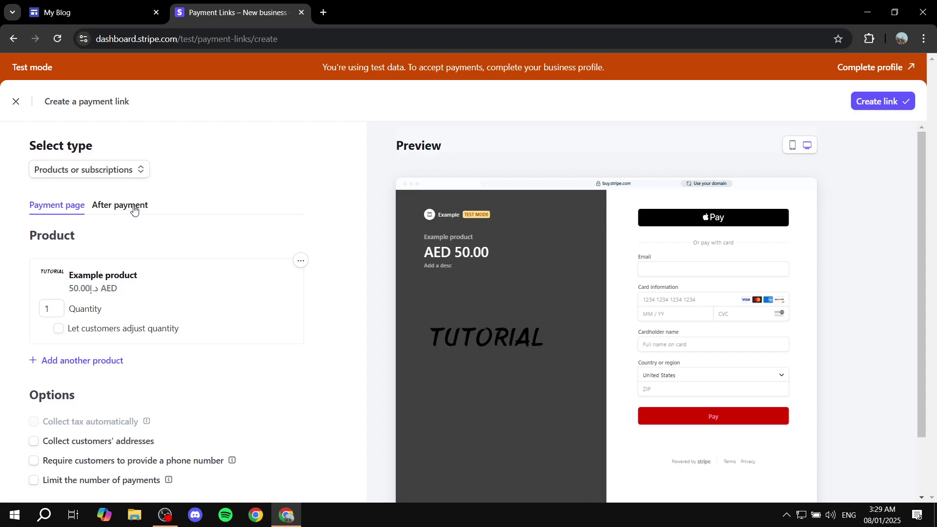
Try out collecting customers' billing and shipping addresses on the payment page, and turn address collection off again
{"action": "scroll", "coordinate": [101, 264], "scroll_direction": "down", "scroll_amount": 1}
{"action": "scroll", "coordinate": [94, 249], "scroll_direction": "down", "scroll_amount": 1}
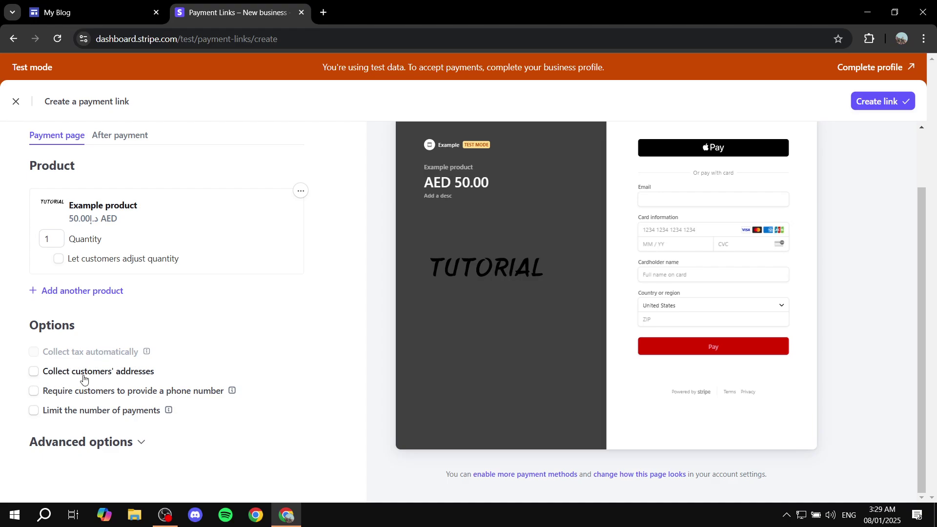
{"action": "left_click", "coordinate": [34, 373]}
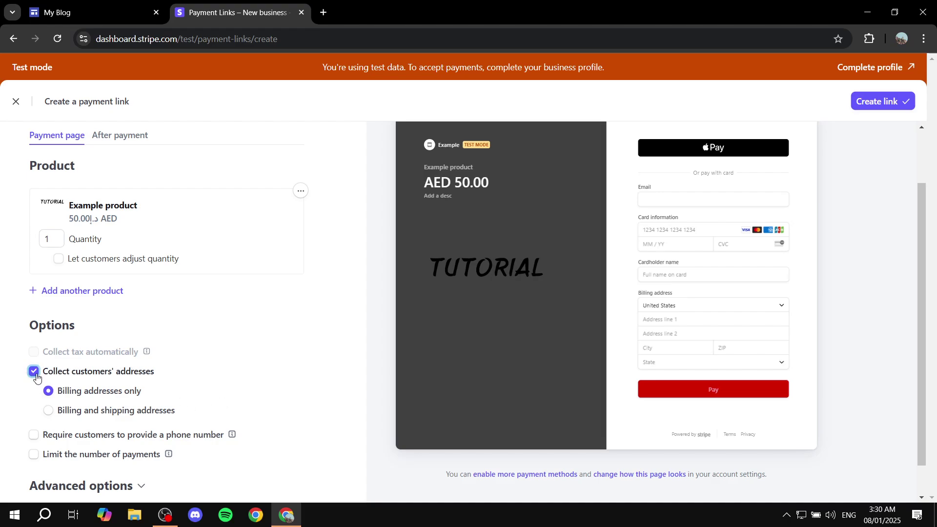
{"action": "left_click", "coordinate": [47, 413]}
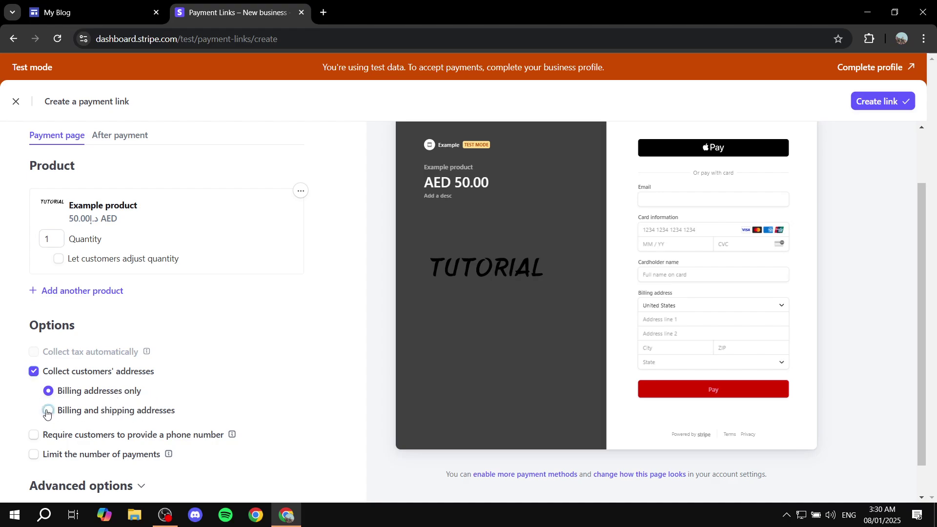
{"action": "left_click", "coordinate": [49, 411]}
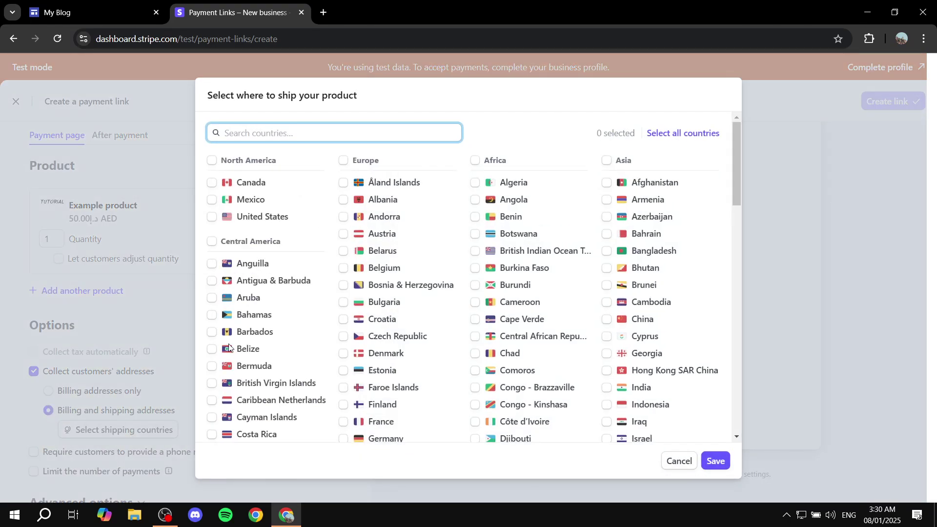
{"action": "left_click", "coordinate": [678, 461]}
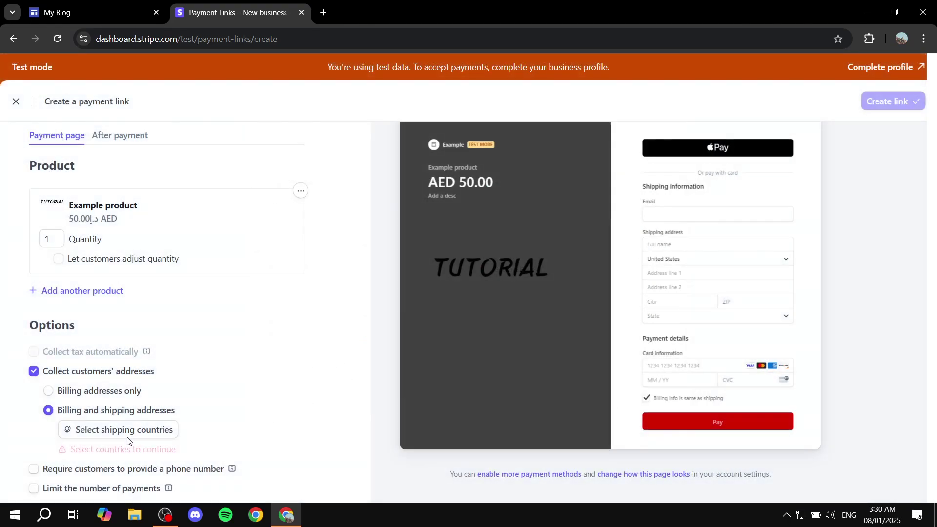
{"action": "left_click", "coordinate": [33, 370]}
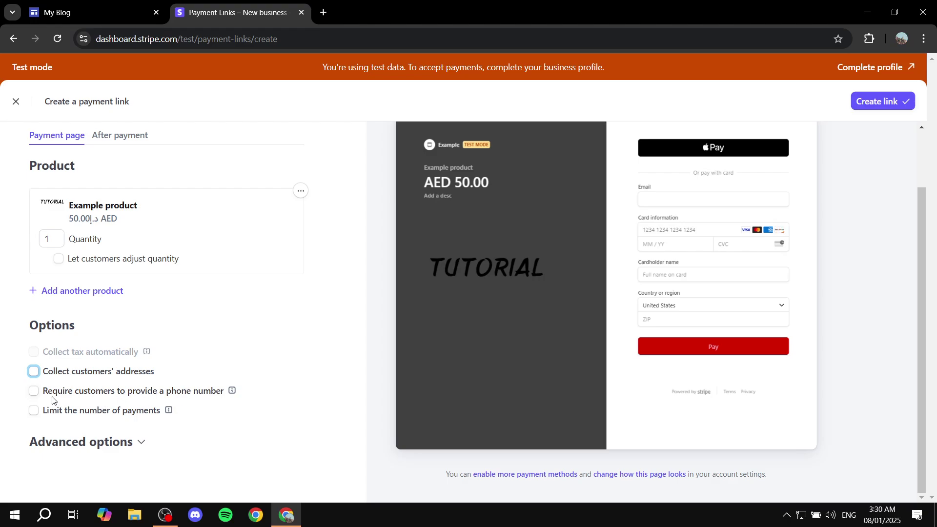
Try out the phone number, promotion code and saved payment details options, and check the available call-to-action choices
{"action": "left_click", "coordinate": [34, 391]}
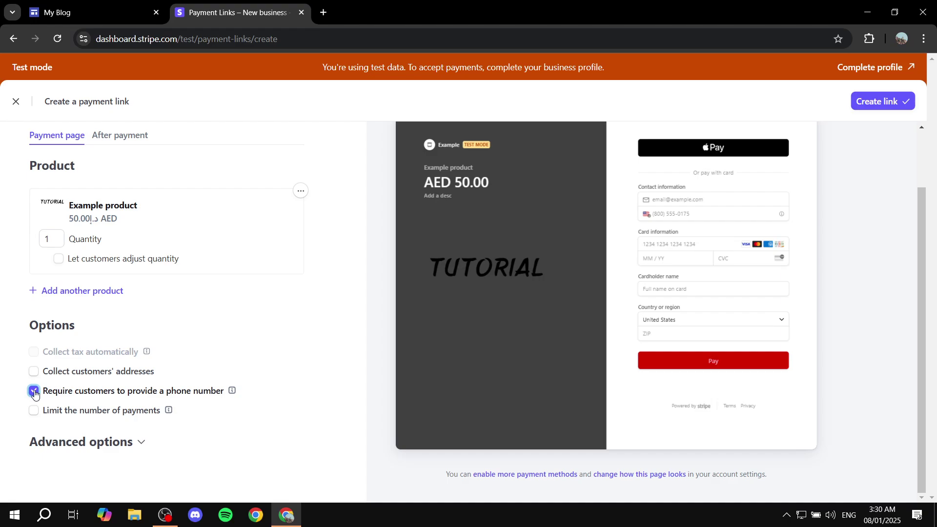
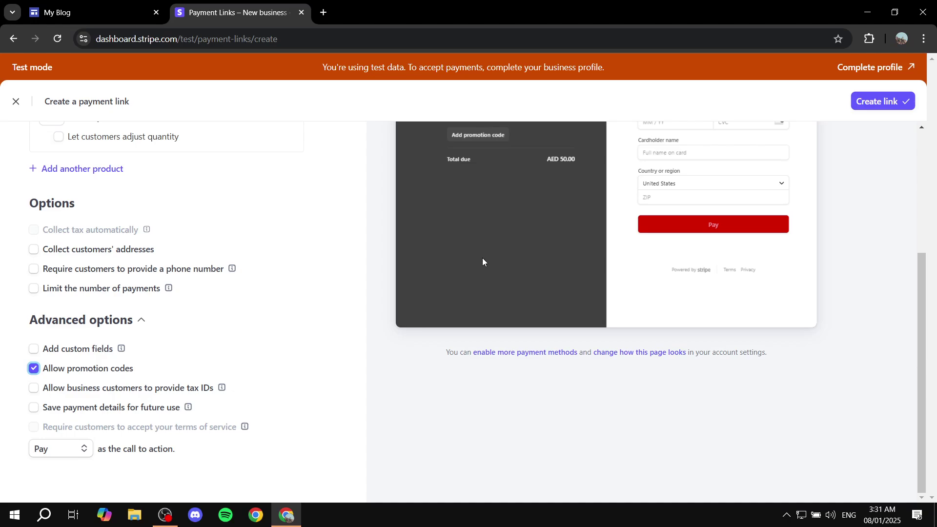
{"action": "left_click", "coordinate": [35, 371]}
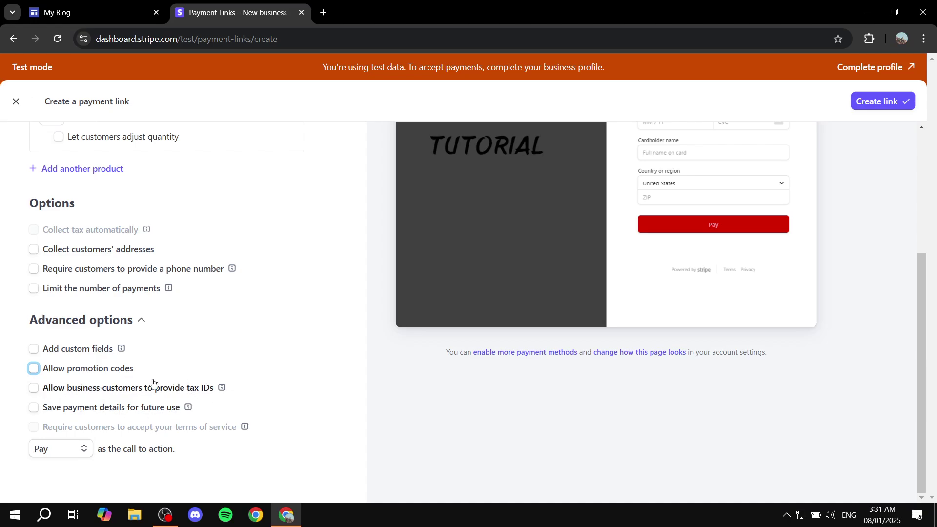
{"action": "left_click", "coordinate": [34, 408]}
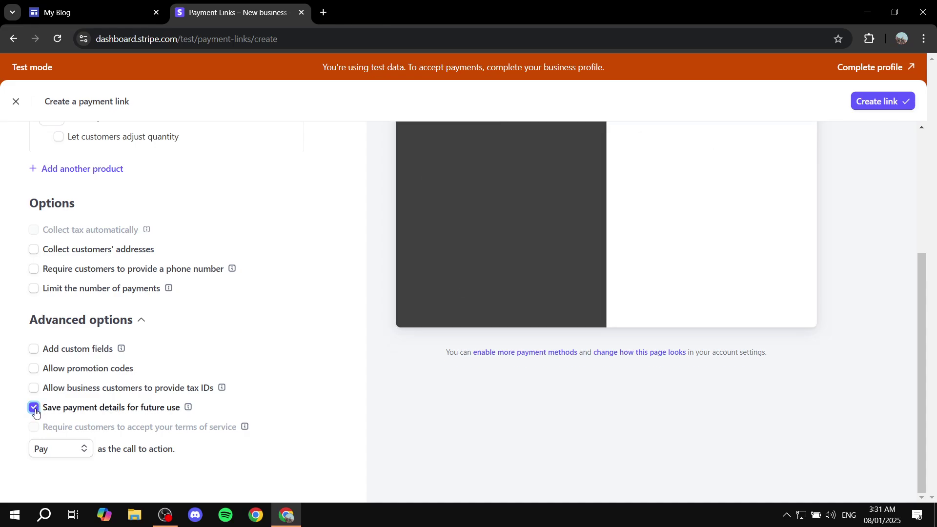
{"action": "left_click", "coordinate": [34, 408]}
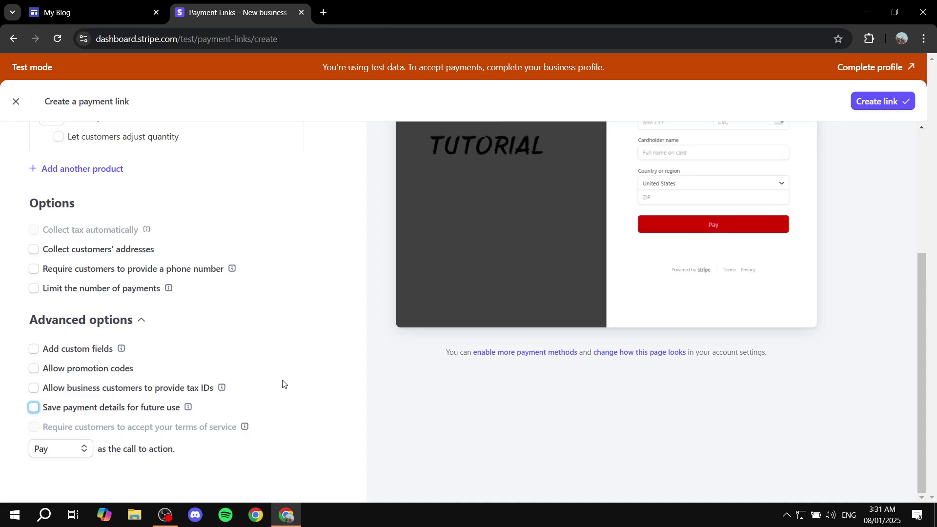
{"action": "left_click", "coordinate": [34, 409]}
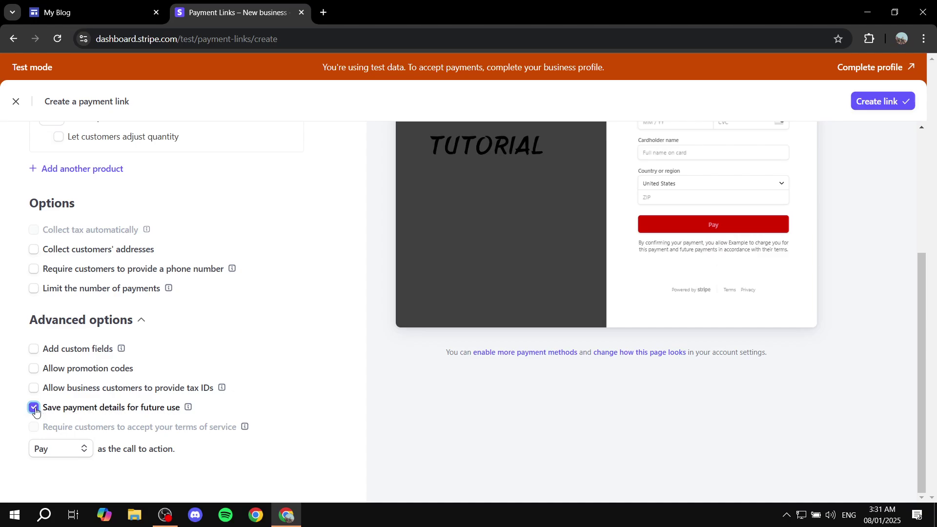
{"action": "left_click", "coordinate": [35, 409]}
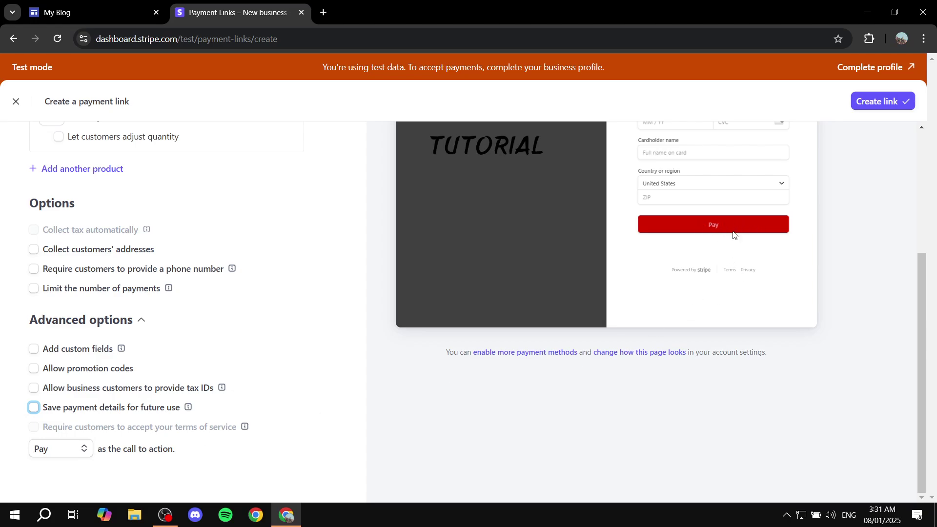
{"action": "left_click", "coordinate": [67, 454]}
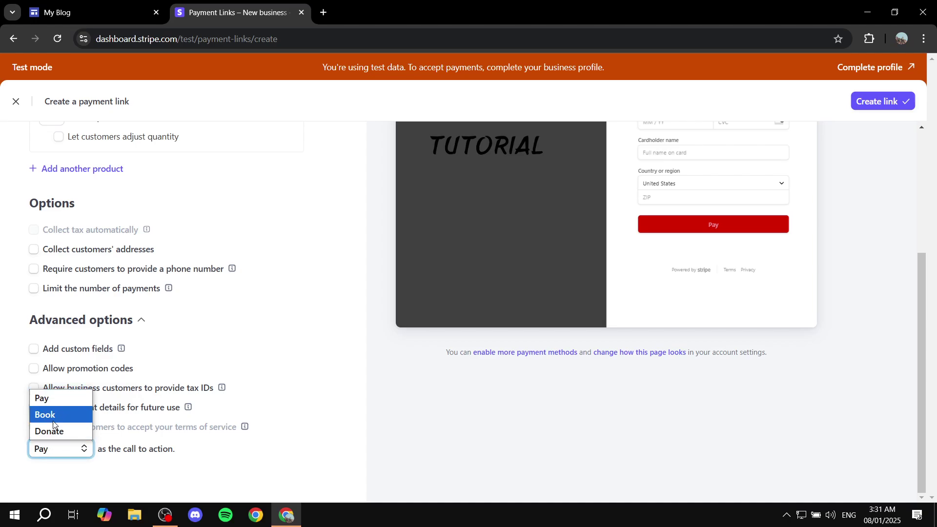
{"action": "left_click", "coordinate": [308, 438]}
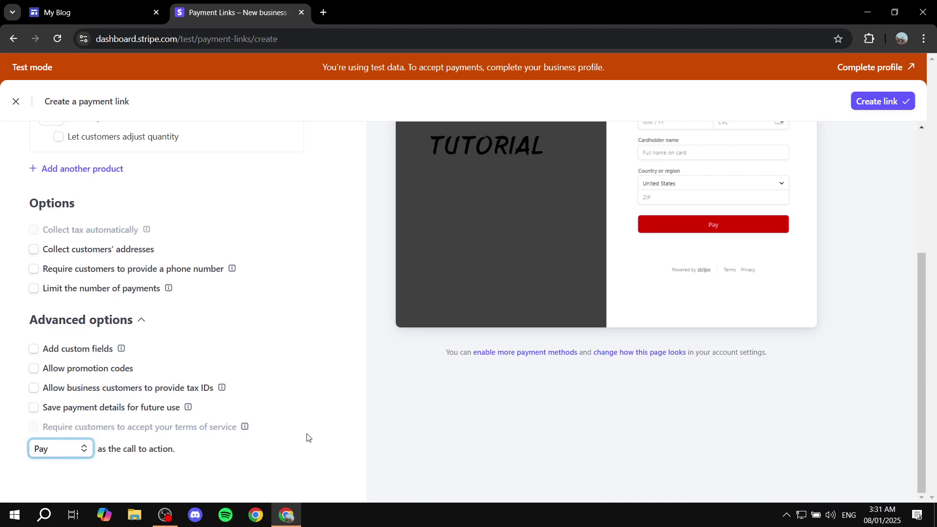
Preview the payment page in its mobile layout and return the preview to the desktop layout
{"action": "scroll", "coordinate": [209, 378], "scroll_direction": "up", "scroll_amount": 4}
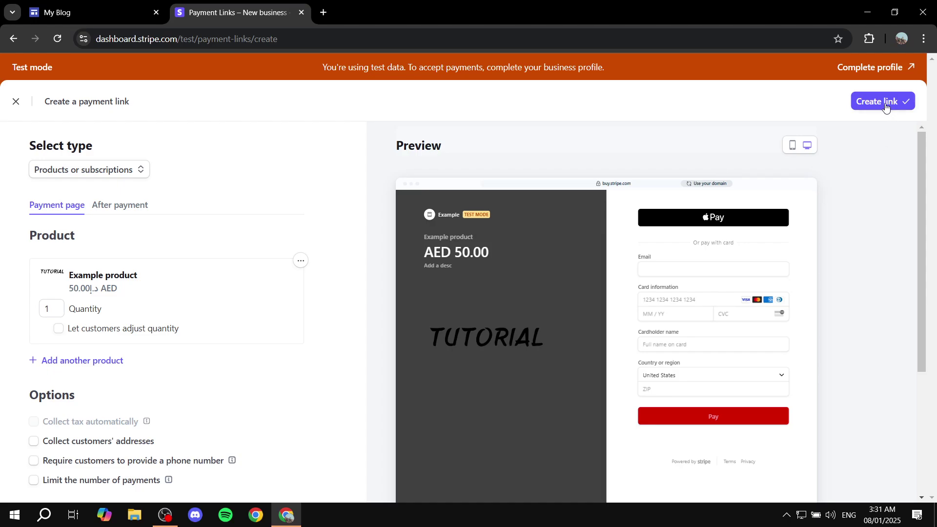
{"action": "left_click", "coordinate": [792, 145]}
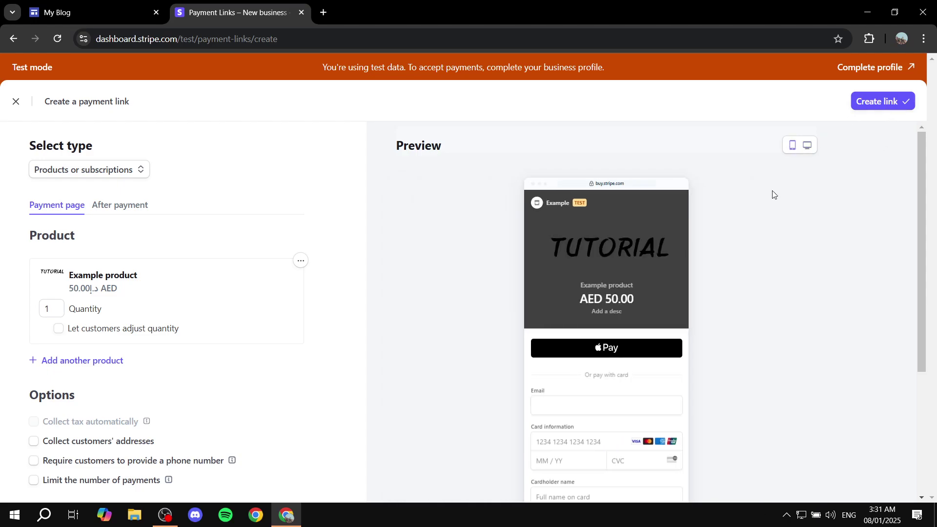
{"action": "scroll", "coordinate": [630, 235], "scroll_direction": "down", "scroll_amount": 3}
{"action": "scroll", "coordinate": [616, 236], "scroll_direction": "up", "scroll_amount": 3}
{"action": "left_click", "coordinate": [808, 146]}
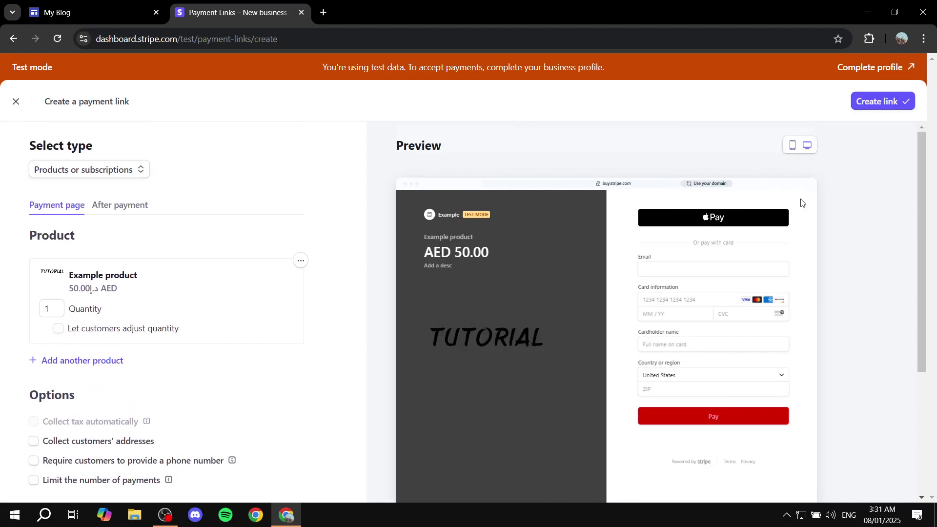
Create the payment link for the example product and copy its URL
{"action": "left_click", "coordinate": [885, 108]}
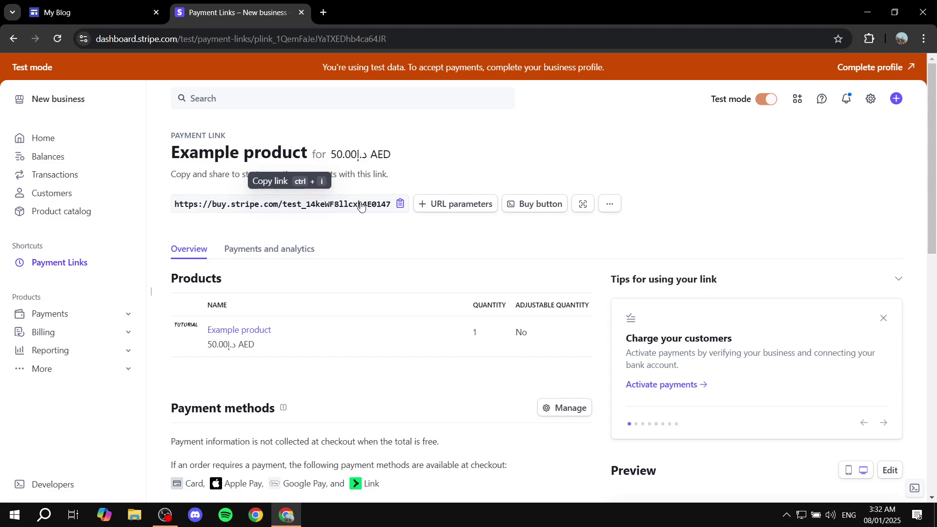
{"action": "left_click", "coordinate": [401, 205]}
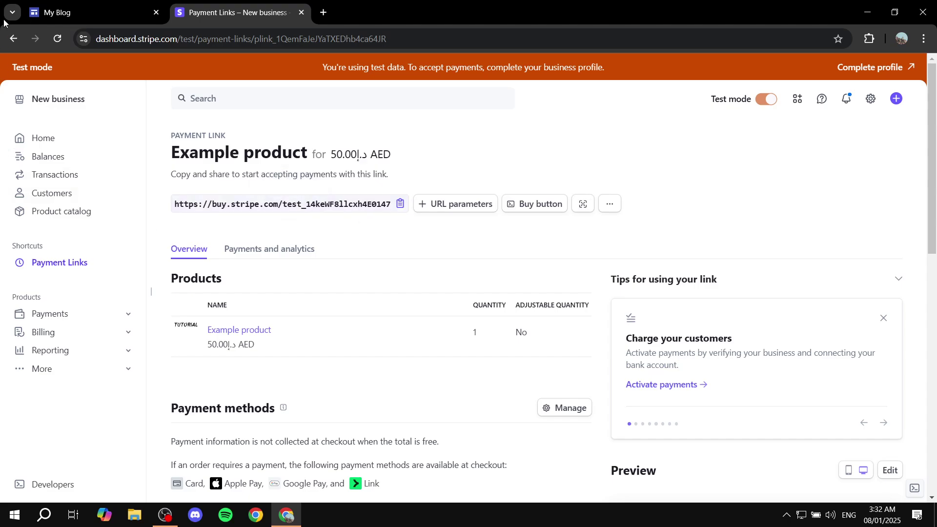
Switch to the My Blog site in Google Sites and insert a button named "Buy Now!" that links to the copied payment URL
{"action": "left_click", "coordinate": [73, 12]}
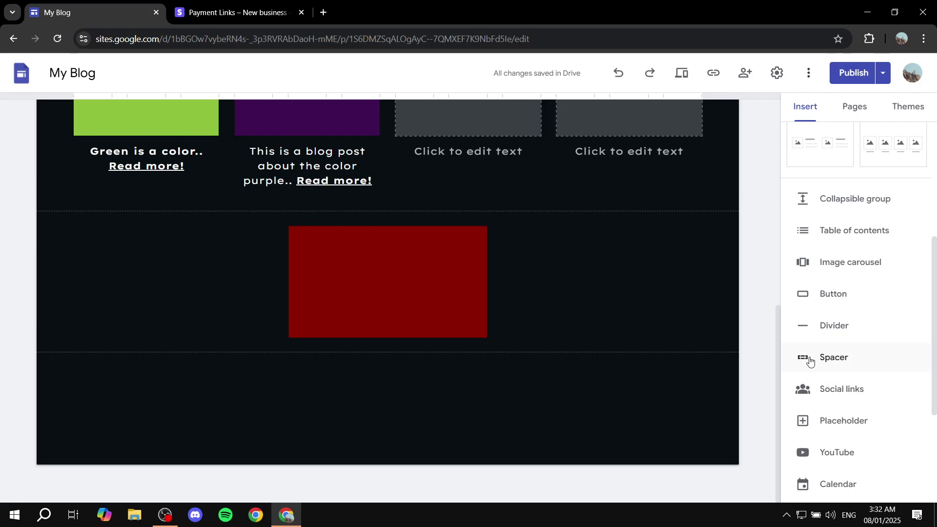
{"action": "left_click", "coordinate": [832, 295]}
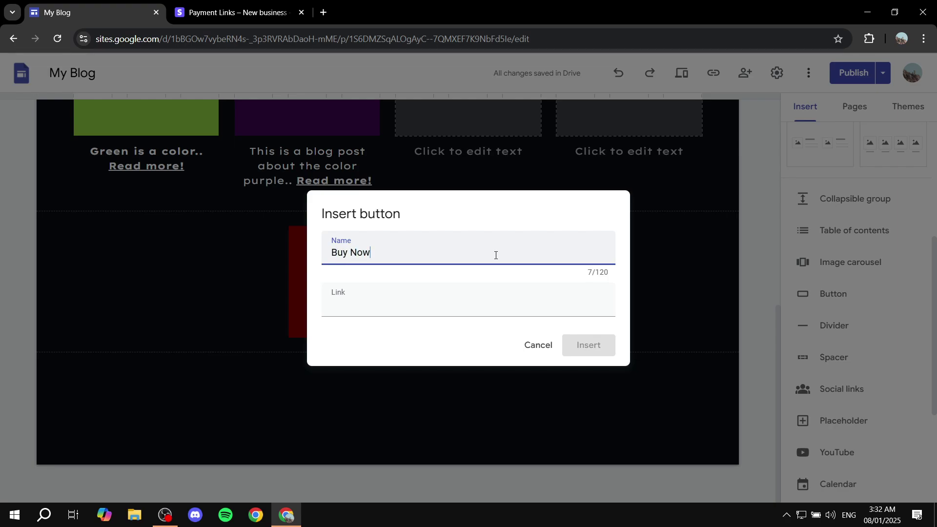
{"action": "left_click", "coordinate": [404, 309]}
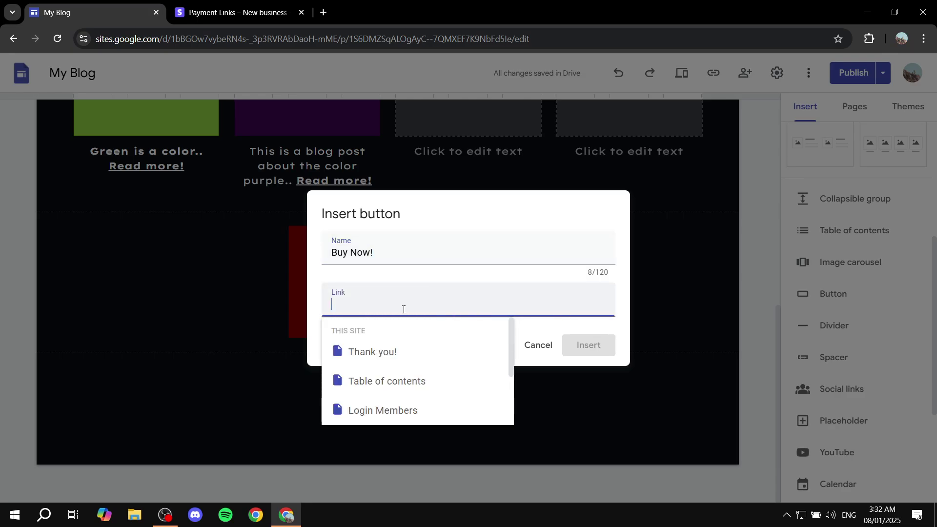
{"action": "key", "text": "ctrl+v"}
{"action": "left_click", "coordinate": [588, 350]}
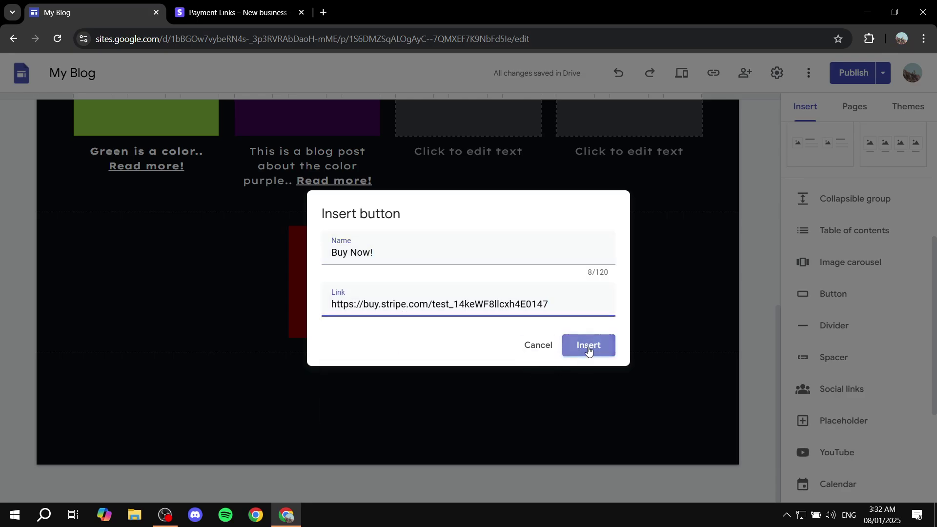
Place the Buy Now! button directly beneath the red box at the same width, and deselect it
{"action": "left_click_drag", "start_coordinate": [132, 325], "coordinate": [366, 285]}
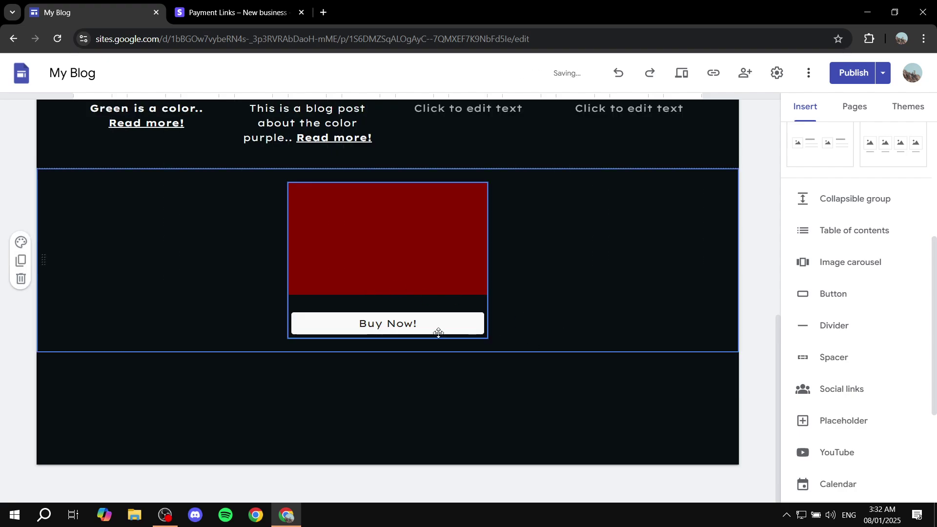
{"action": "left_click", "coordinate": [412, 327]}
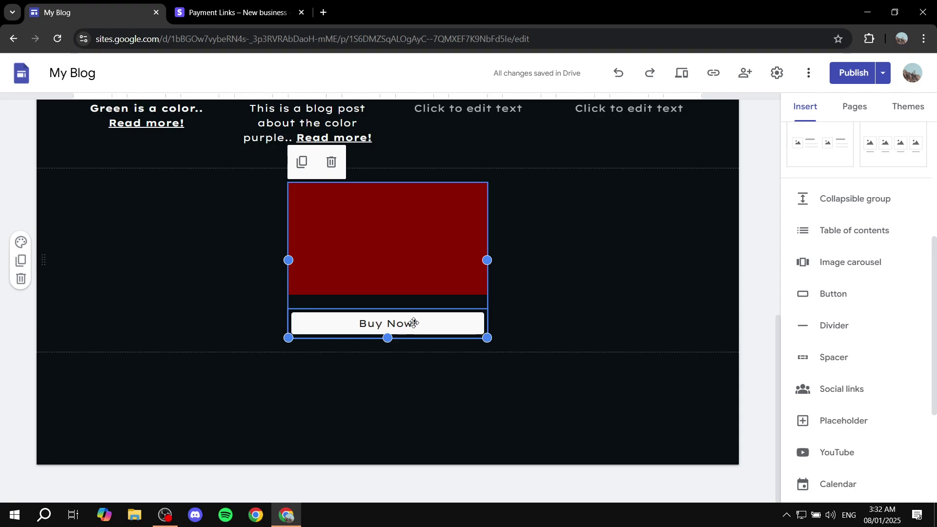
{"action": "left_click", "coordinate": [414, 323]}
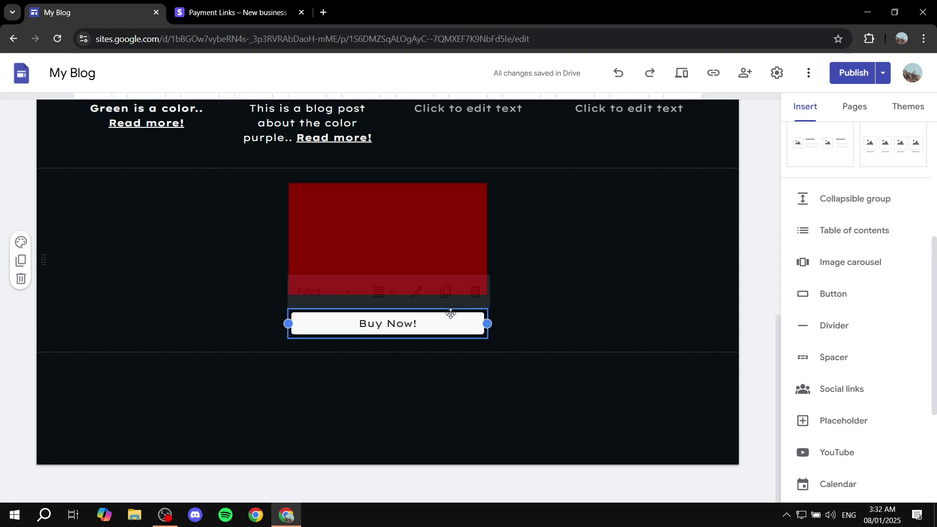
{"action": "left_click", "coordinate": [571, 328]}
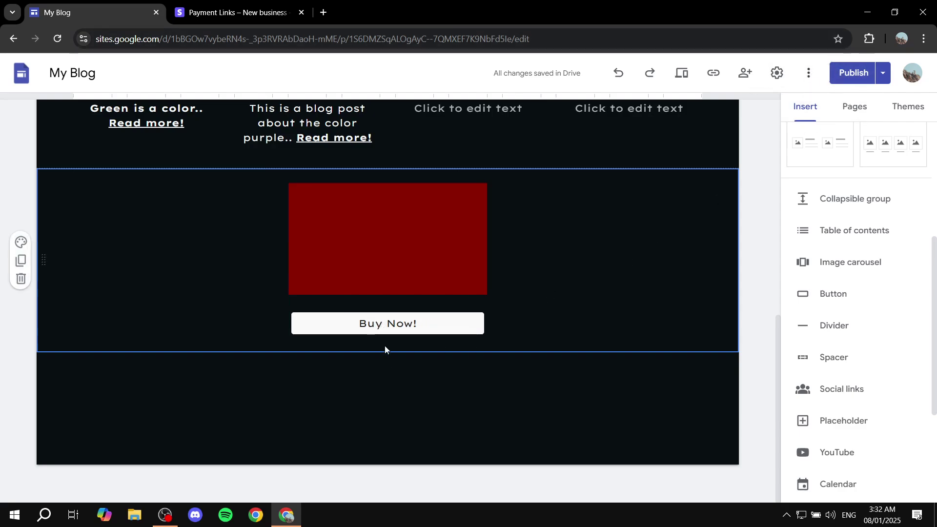
Switch to the Stripe dashboard and review the pricing, features and logs on the example product's details page
{"action": "left_click", "coordinate": [252, 2]}
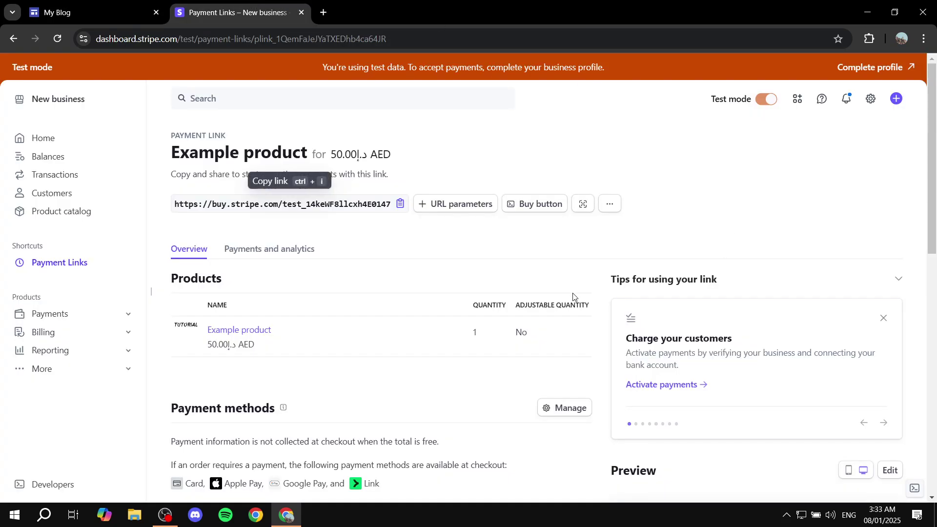
{"action": "left_click", "coordinate": [184, 328]}
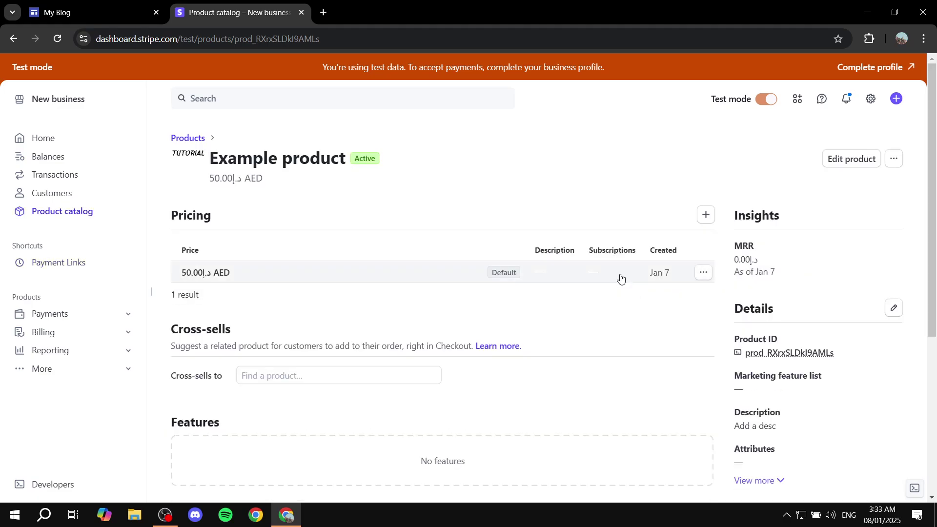
{"action": "scroll", "coordinate": [606, 288], "scroll_direction": "down", "scroll_amount": 5}
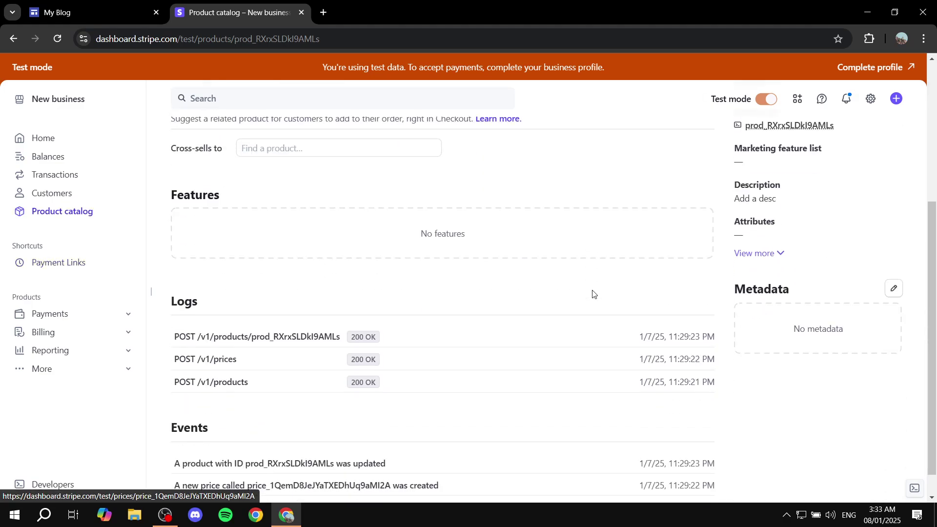
{"action": "scroll", "coordinate": [576, 301], "scroll_direction": "up", "scroll_amount": 6}
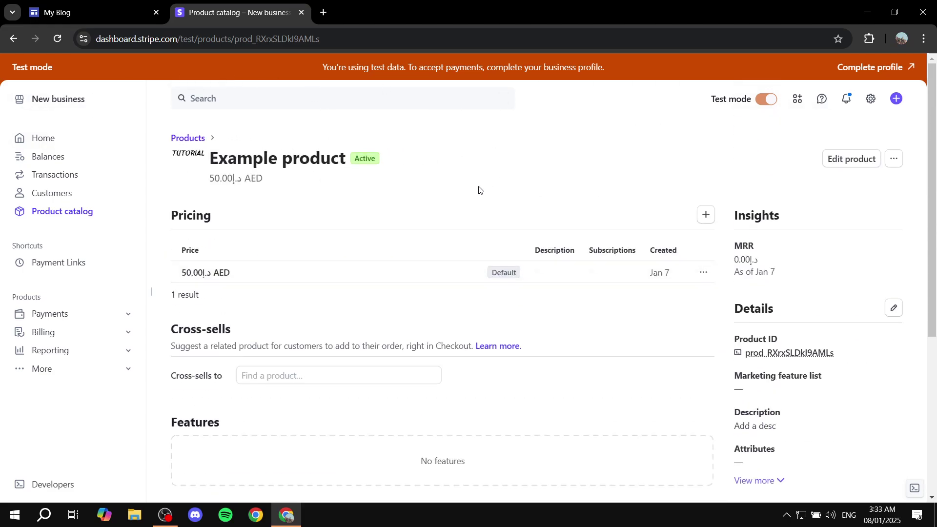
Start a new product in the product catalog with the name "Terstts" and the description "awtaw"
{"action": "left_click", "coordinate": [63, 211]}
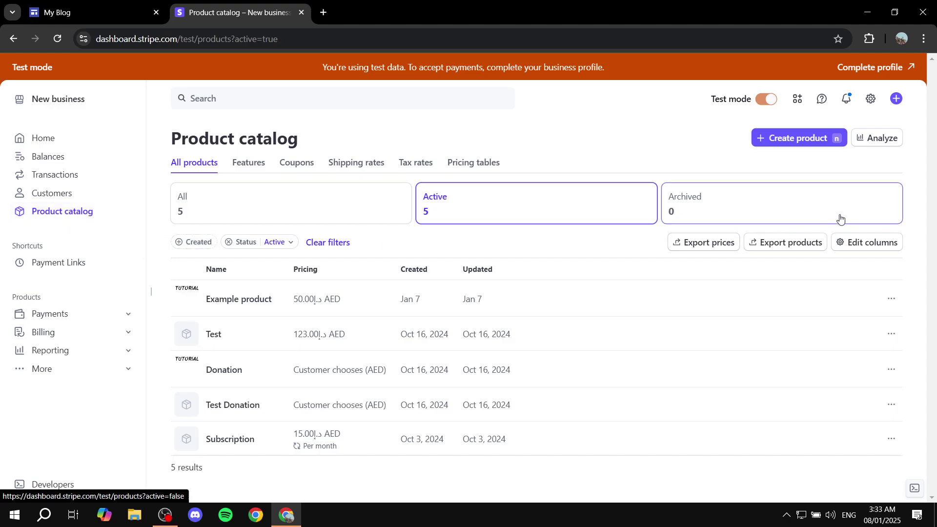
{"action": "left_click", "coordinate": [801, 145]}
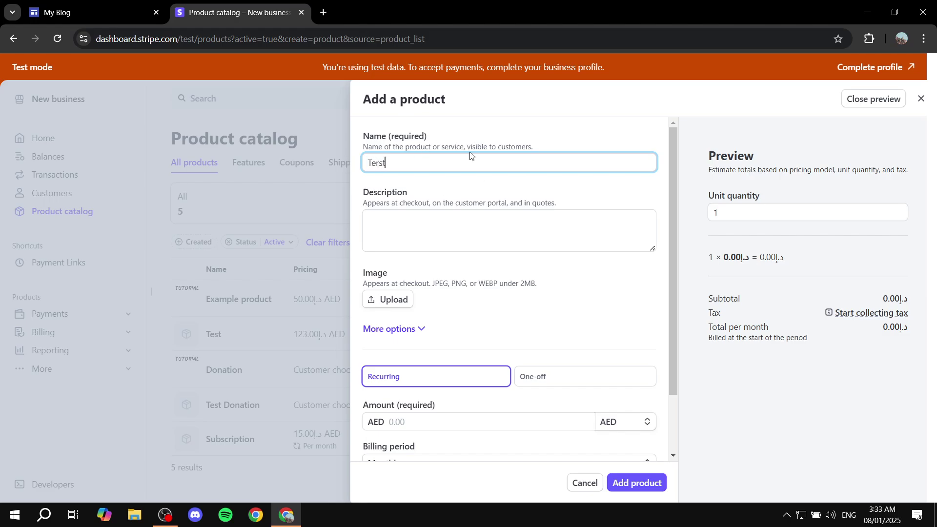
{"action": "left_click", "coordinate": [414, 233]}
{"action": "type", "text": "awtaw"}
{"action": "scroll", "coordinate": [468, 247], "scroll_direction": "down", "scroll_amount": 2}
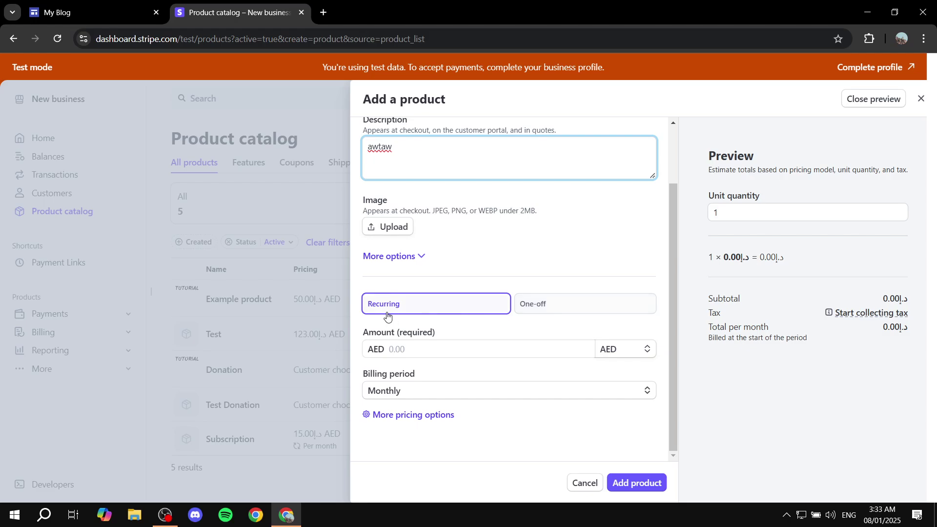
Set the recurring price to AED 50.00 with monthly billing, and add the product to the catalog
{"action": "left_click", "coordinate": [435, 350]}
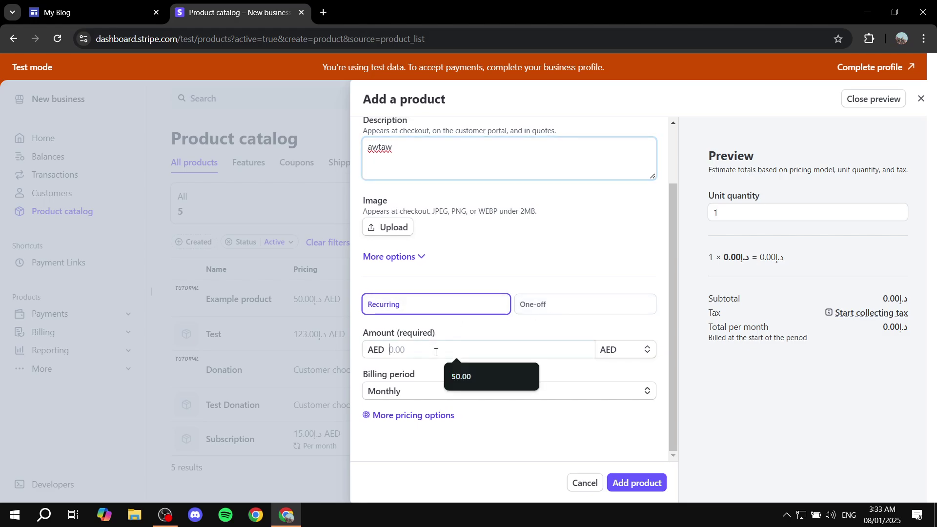
{"action": "left_click", "coordinate": [483, 379]}
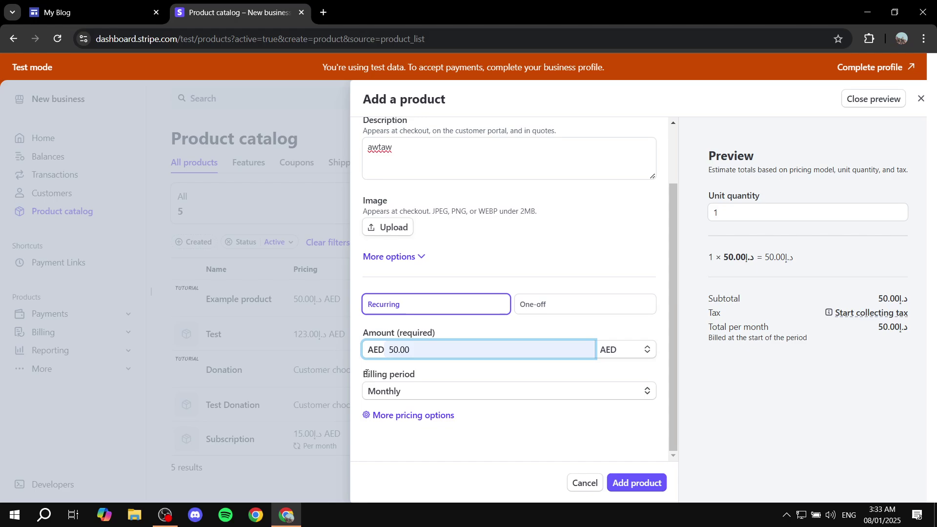
{"action": "left_click_drag", "start_coordinate": [368, 374], "coordinate": [437, 376]}
{"action": "left_click", "coordinate": [440, 391]}
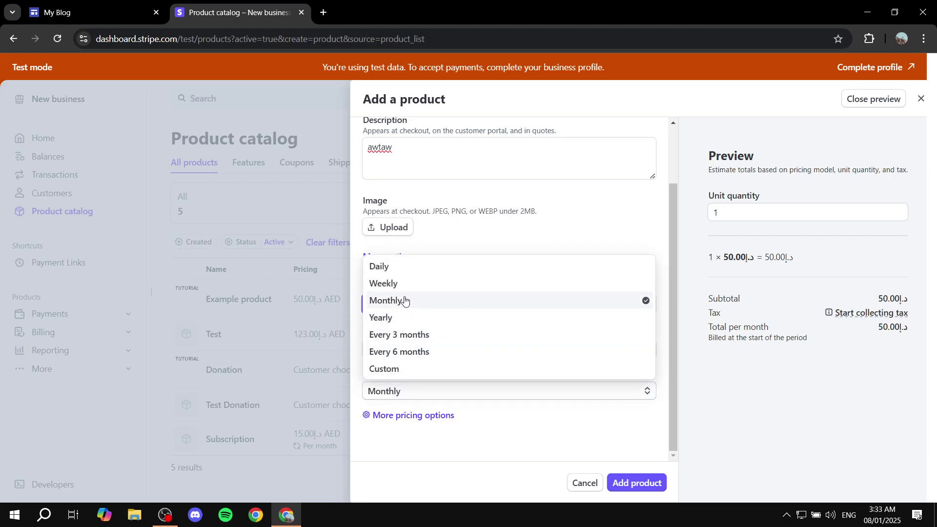
{"action": "left_click", "coordinate": [398, 325]}
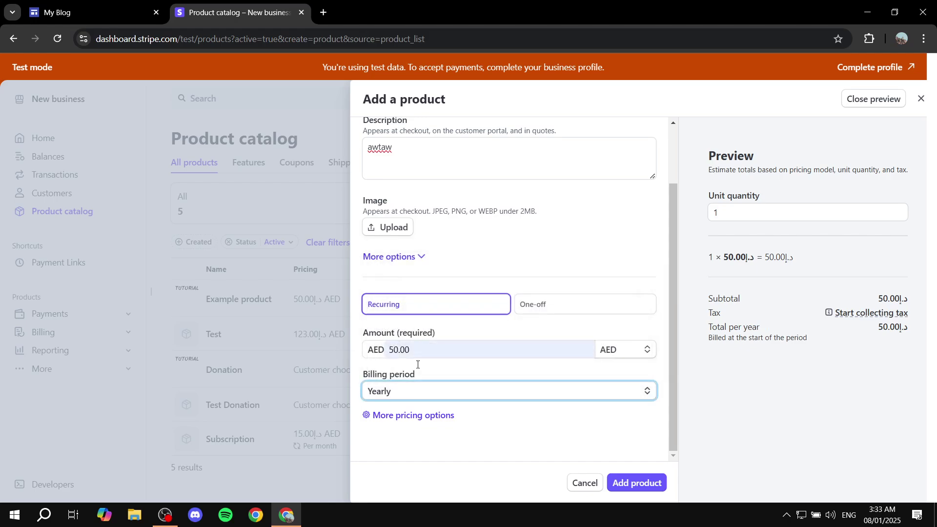
{"action": "left_click", "coordinate": [414, 393]}
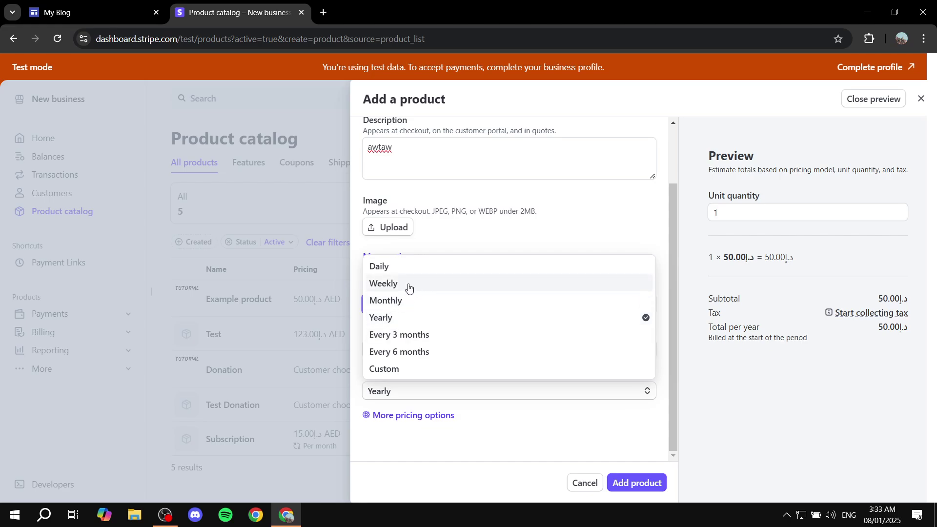
{"action": "left_click", "coordinate": [407, 302]}
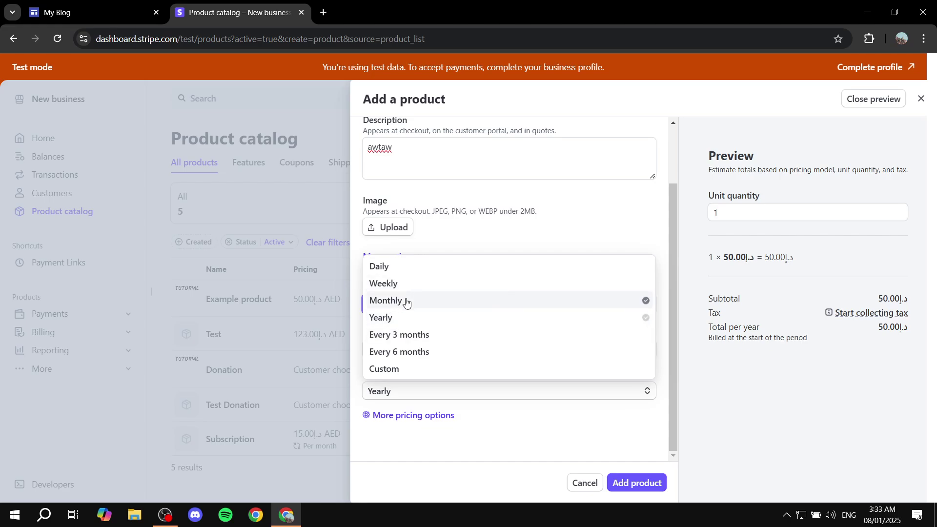
{"action": "left_click", "coordinate": [651, 484]}
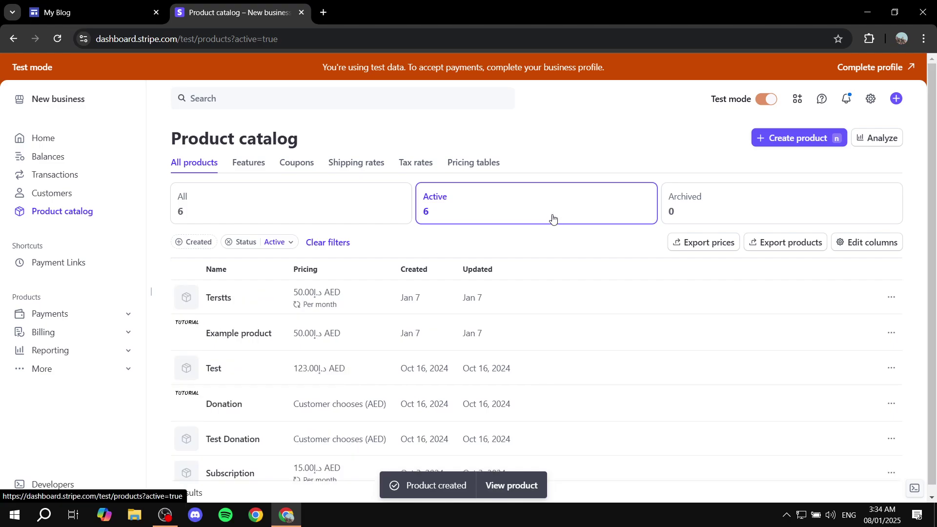
Open the Terstts product for editing and review its additional options, including statement descriptor, unit label, metadata and marketing features
{"action": "left_click", "coordinate": [219, 298]}
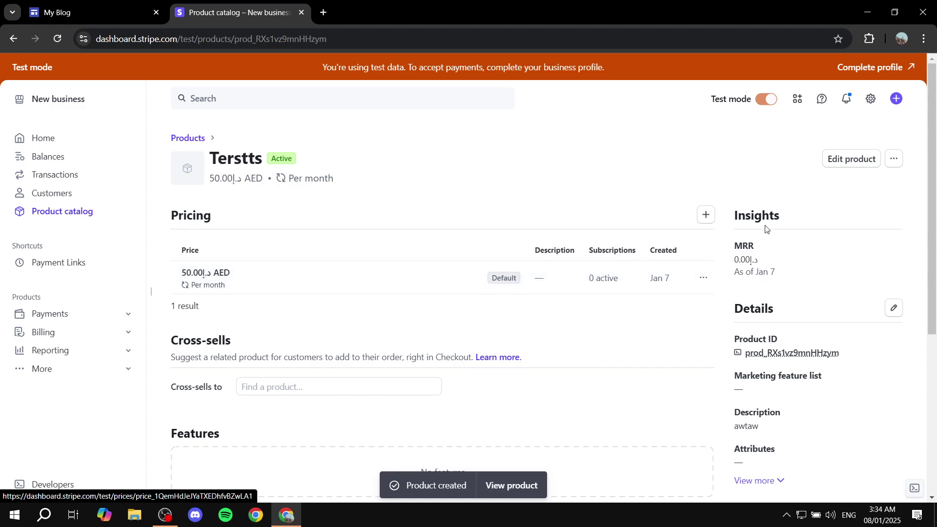
{"action": "left_click", "coordinate": [833, 159]}
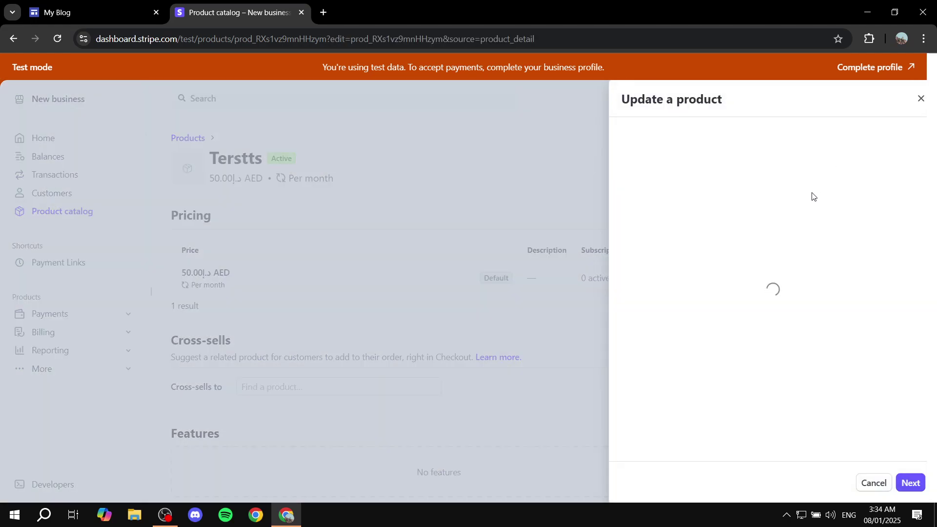
{"action": "scroll", "coordinate": [732, 205], "scroll_direction": "down", "scroll_amount": 1}
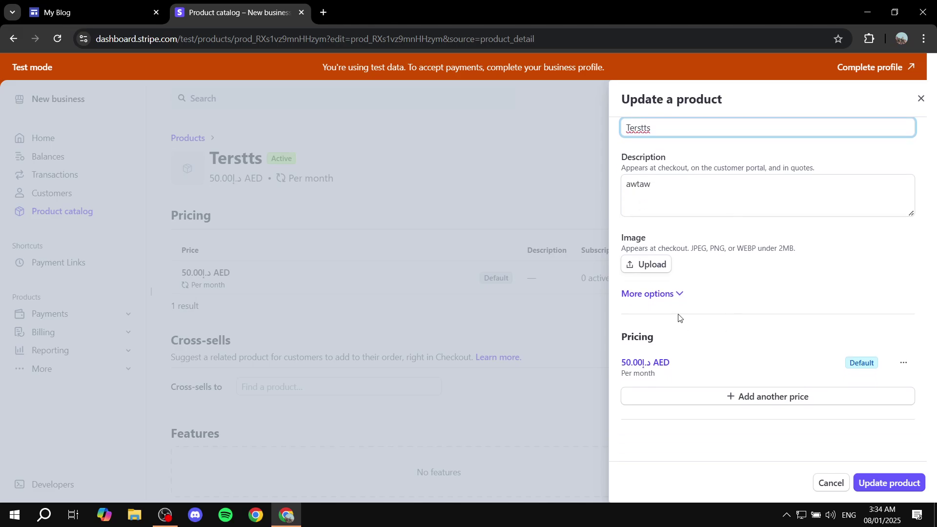
{"action": "left_click", "coordinate": [654, 294]}
{"action": "left_click", "coordinate": [665, 294]}
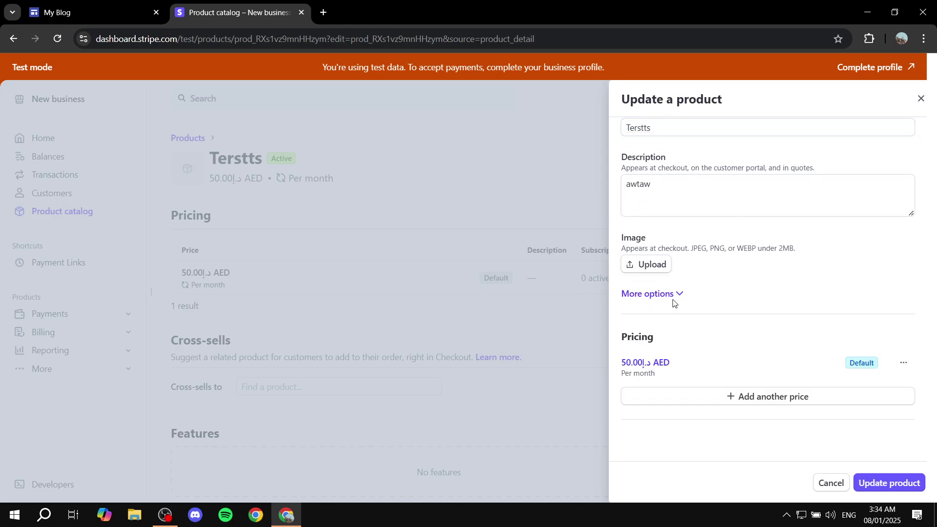
{"action": "left_click", "coordinate": [662, 296]}
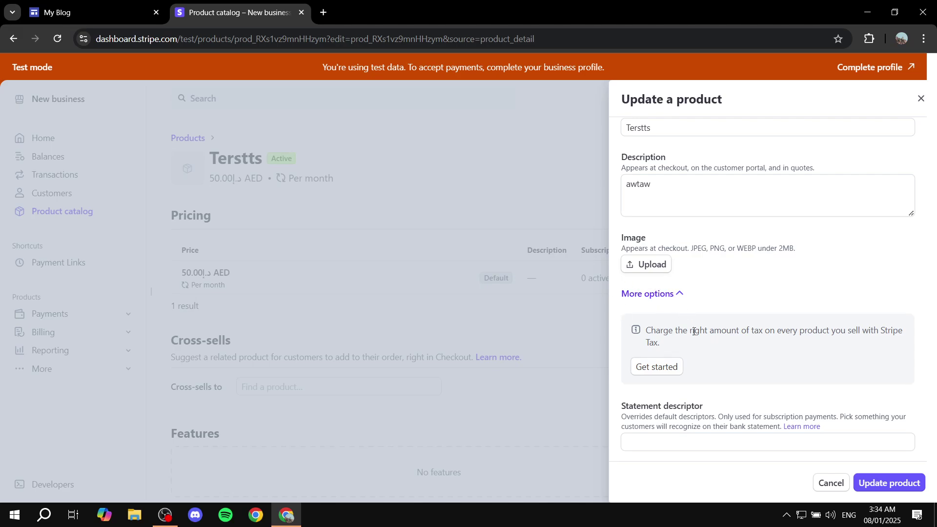
{"action": "scroll", "coordinate": [694, 332], "scroll_direction": "down", "scroll_amount": 5}
{"action": "scroll", "coordinate": [781, 312], "scroll_direction": "up", "scroll_amount": 2}
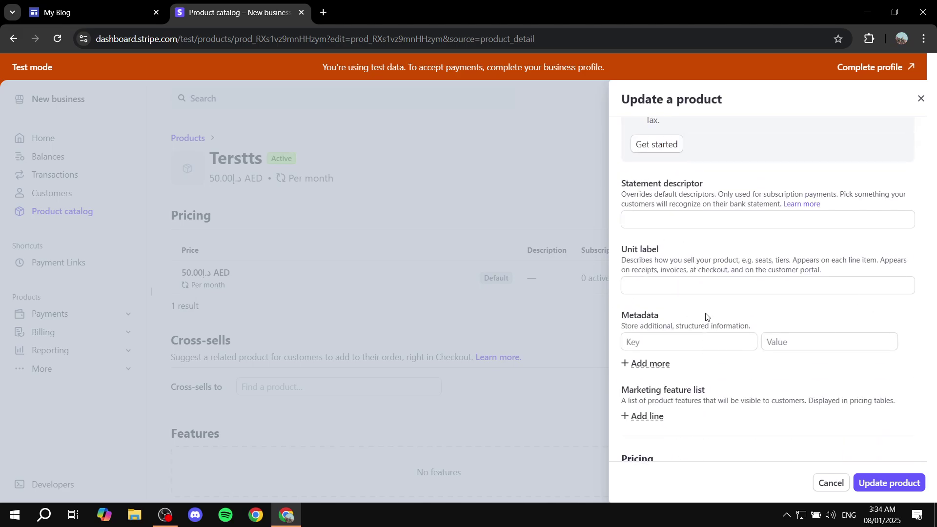
{"action": "scroll", "coordinate": [706, 317], "scroll_direction": "up", "scroll_amount": 1}
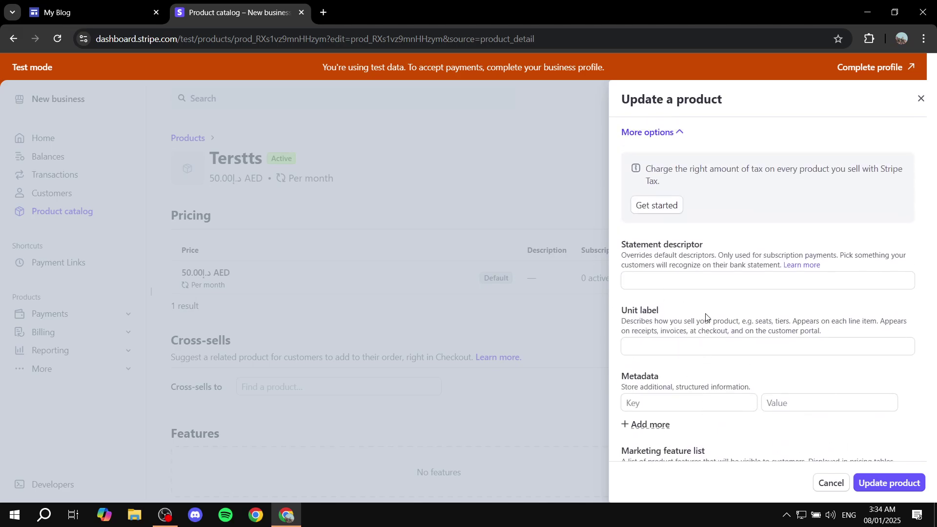
{"action": "left_click", "coordinate": [666, 132]}
{"action": "scroll", "coordinate": [766, 329], "scroll_direction": "up", "scroll_amount": 1}
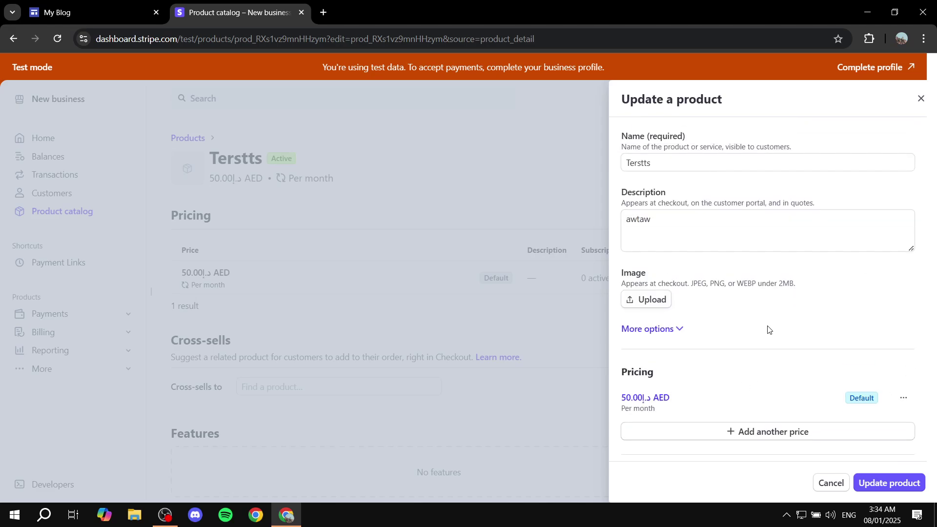
Check the product's billing interval under Pricing and close the update form without saving
{"action": "scroll", "coordinate": [684, 318], "scroll_direction": "down", "scroll_amount": 1}
{"action": "left_click_drag", "start_coordinate": [618, 374], "coordinate": [703, 378]}
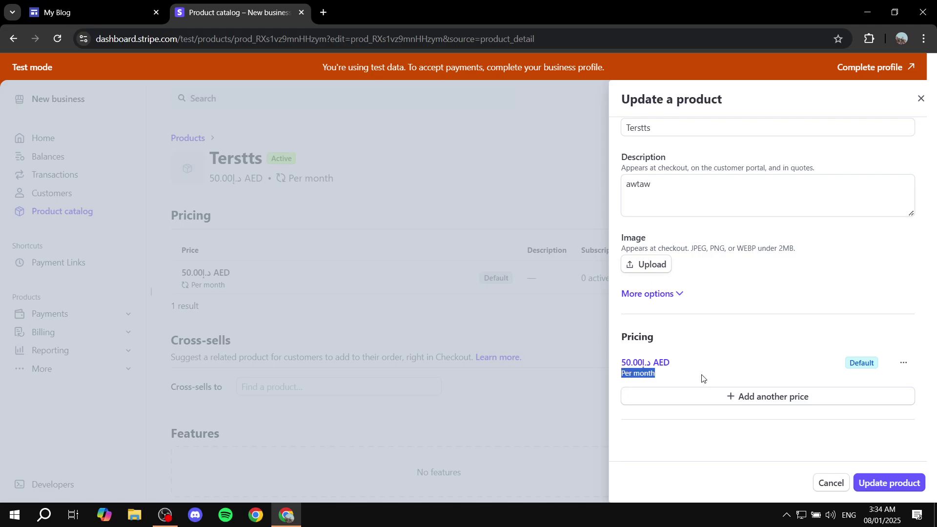
{"action": "left_click", "coordinate": [715, 375]}
{"action": "left_click", "coordinate": [426, 237]}
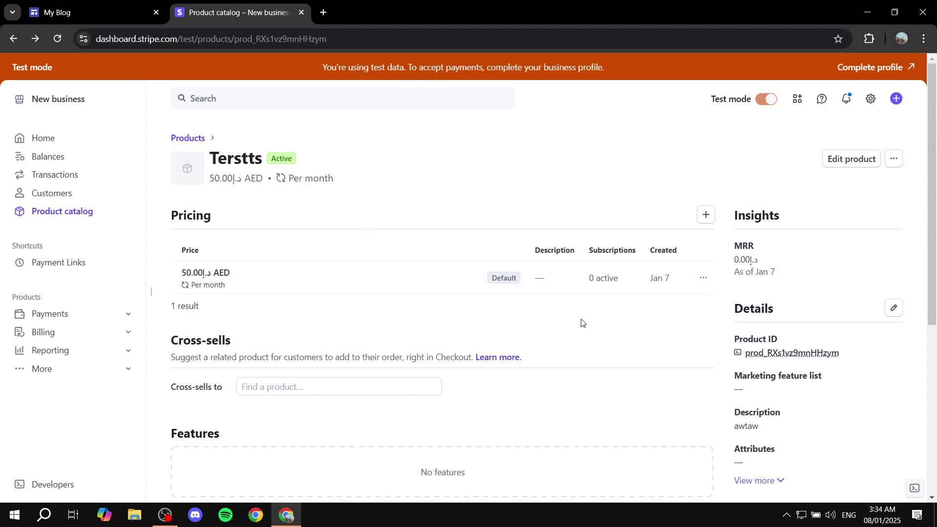
Start a payment link from the Terstts product's price and set its type to "Customers choose what to pay"
{"action": "left_click", "coordinate": [703, 287]}
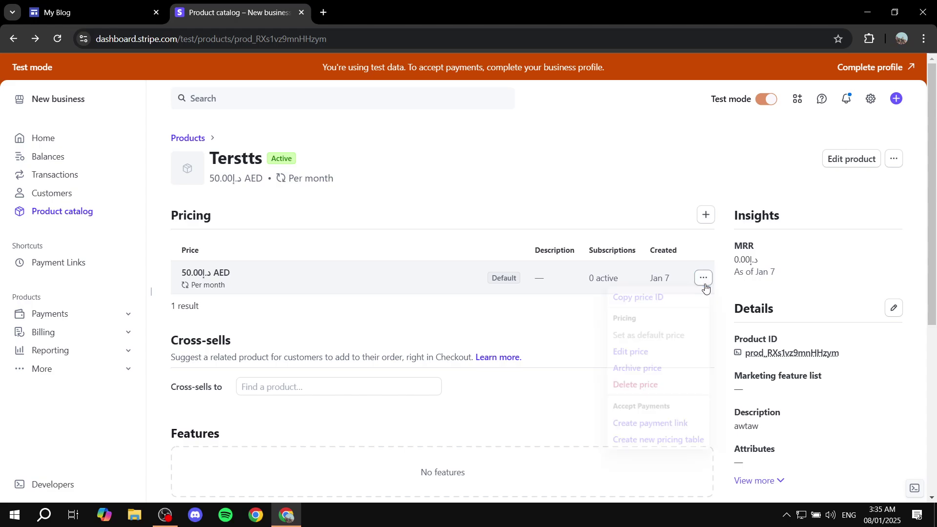
{"action": "left_click", "coordinate": [653, 432]}
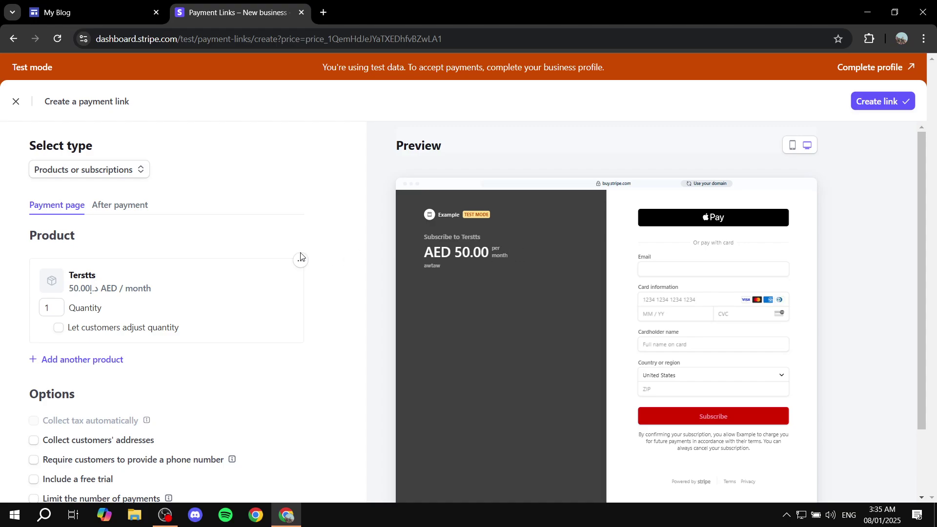
{"action": "left_click", "coordinate": [115, 175]}
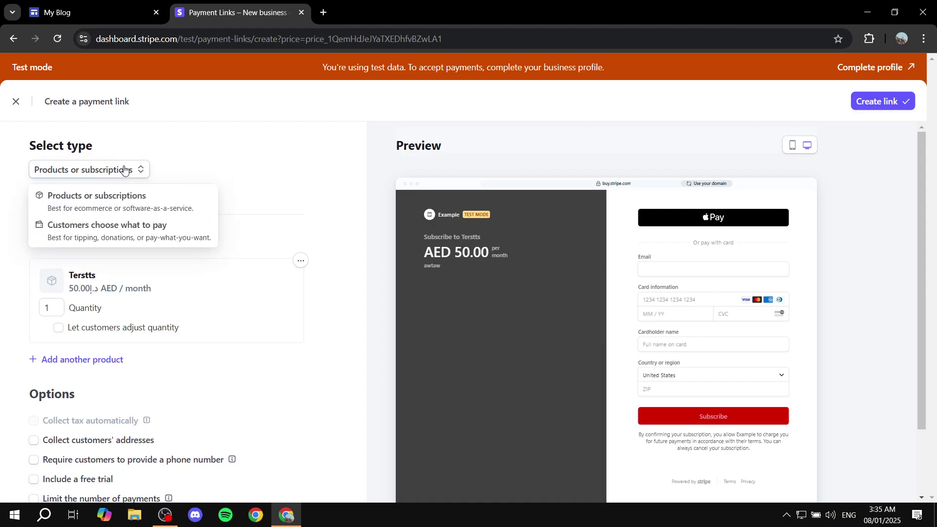
{"action": "left_click_drag", "start_coordinate": [27, 149], "coordinate": [125, 147]}
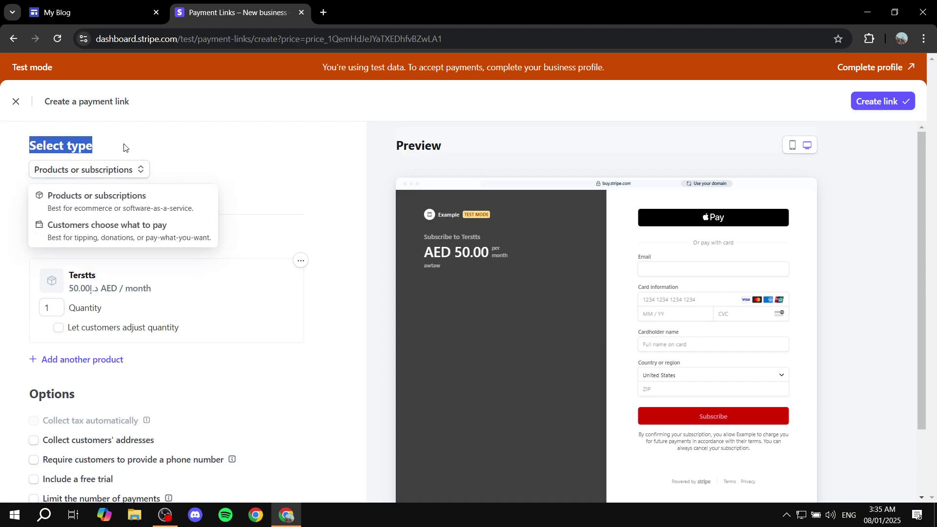
{"action": "left_click", "coordinate": [91, 172]}
{"action": "left_click", "coordinate": [130, 245]}
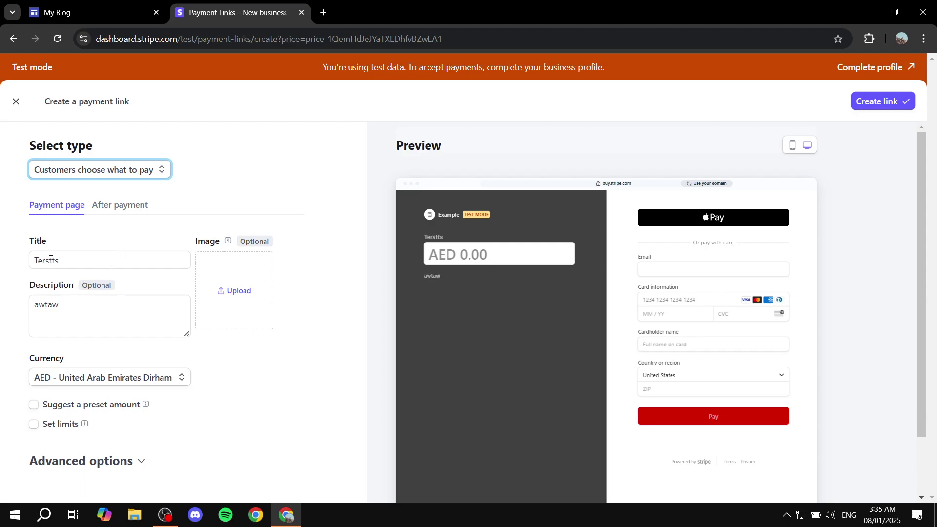
Enable the payment amount limits to show the minimum and maximum fields, and disable them again
{"action": "scroll", "coordinate": [100, 235], "scroll_direction": "down", "scroll_amount": 2}
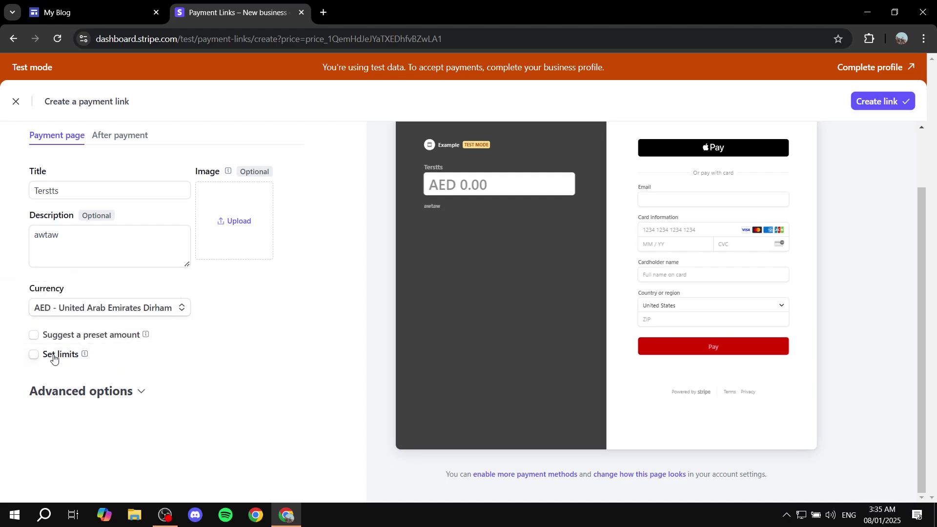
{"action": "left_click", "coordinate": [34, 355]}
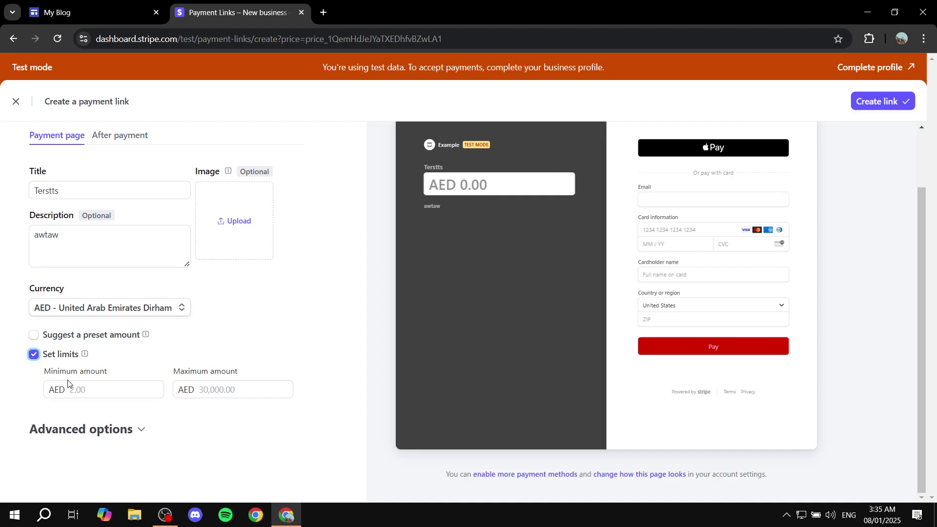
{"action": "left_click", "coordinate": [34, 355]}
{"action": "scroll", "coordinate": [114, 337], "scroll_direction": "up", "scroll_amount": 2}
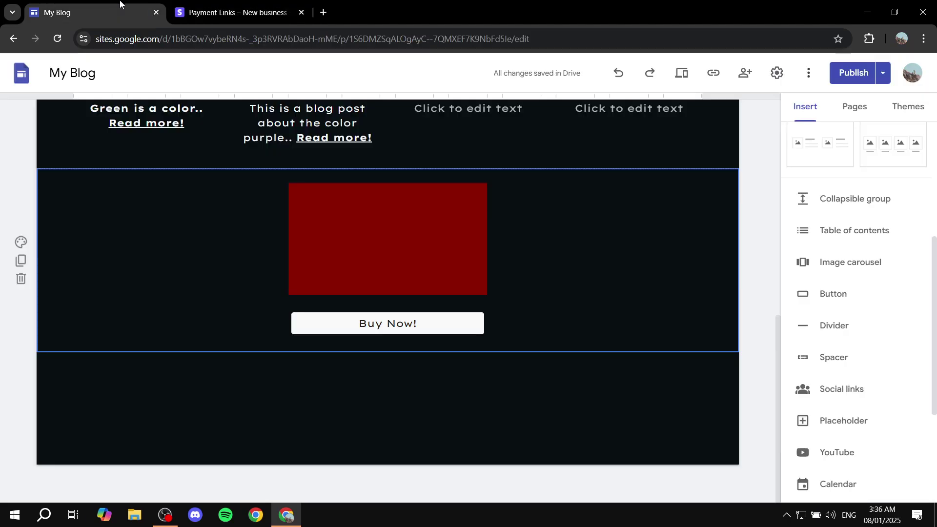
Switch to the My Blog site in Google Sites and review the page from its header down to the Buy Now! button
{"action": "left_click", "coordinate": [56, 12]}
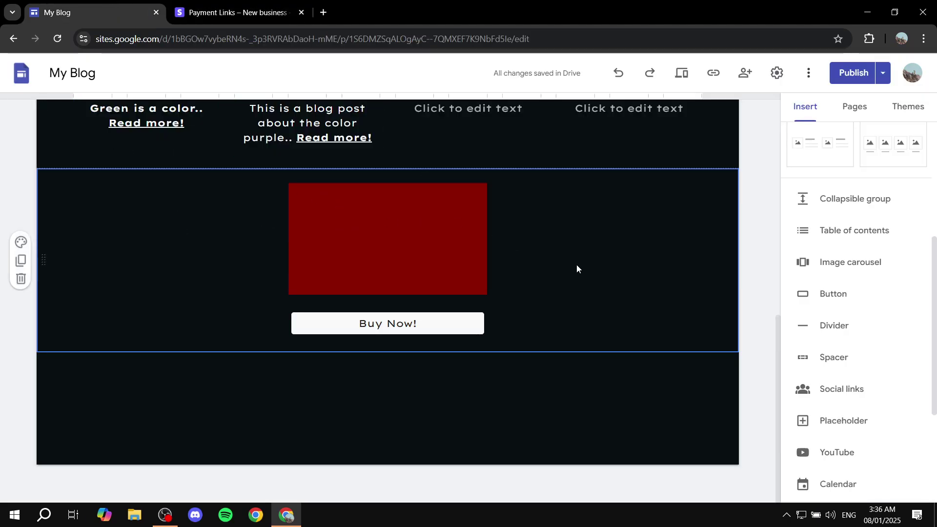
{"action": "scroll", "coordinate": [633, 312], "scroll_direction": "up", "scroll_amount": 10}
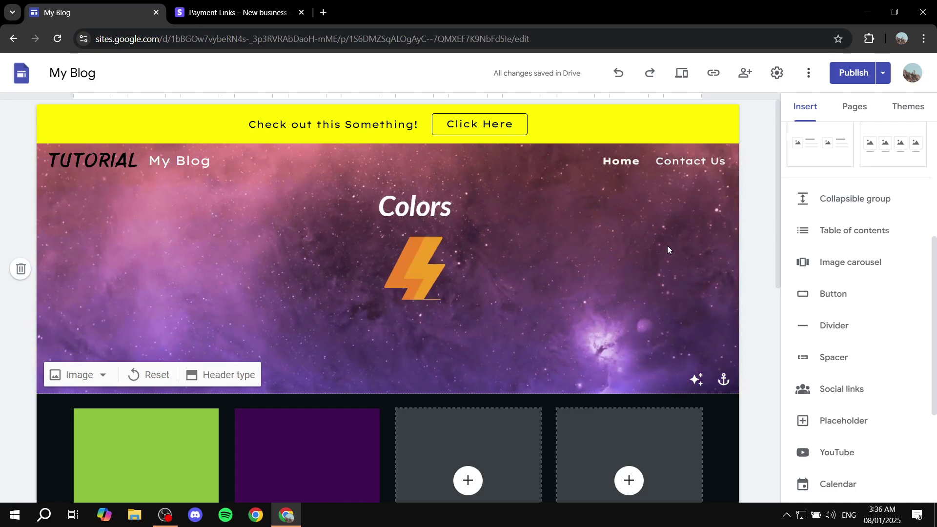
{"action": "scroll", "coordinate": [668, 249], "scroll_direction": "down", "scroll_amount": 10}
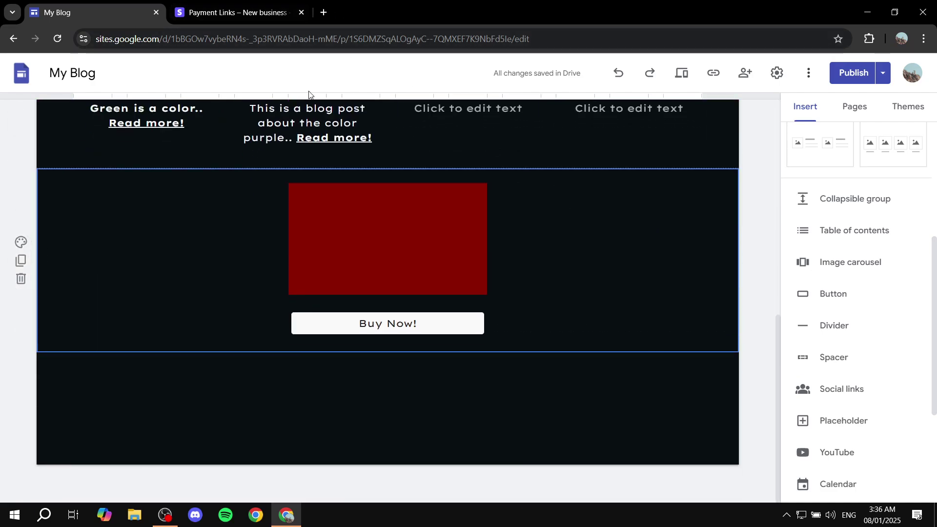
Switch back to the Stripe dashboard and exit the payment link setup, discarding its changes
{"action": "left_click", "coordinate": [259, 8]}
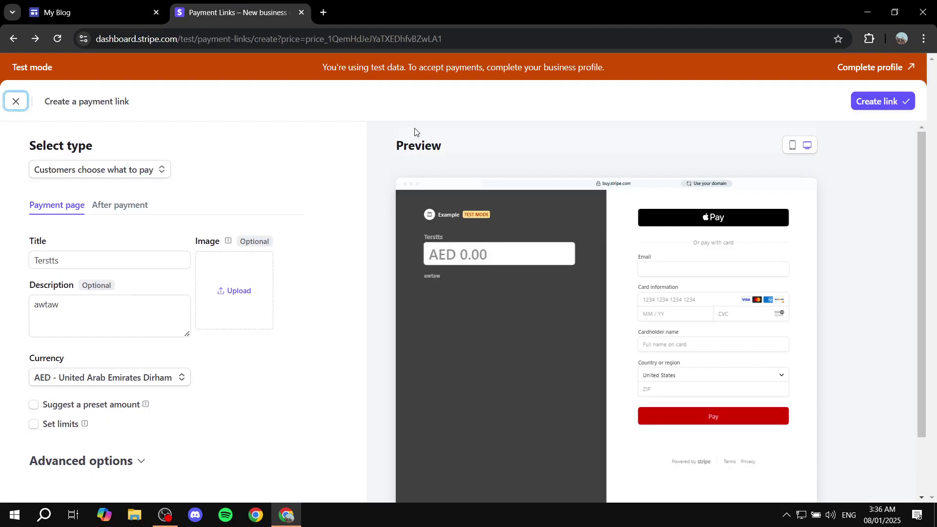
{"action": "left_click", "coordinate": [17, 102]}
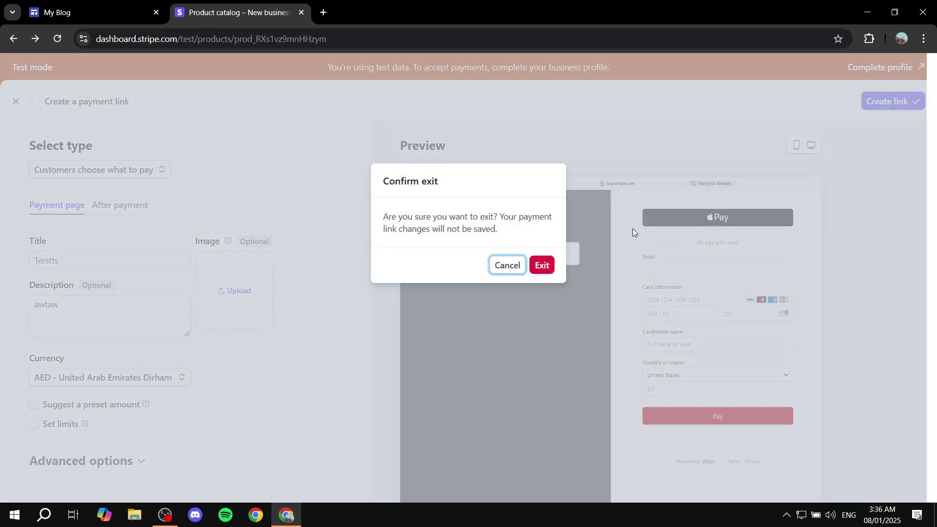
{"action": "left_click", "coordinate": [542, 266]}
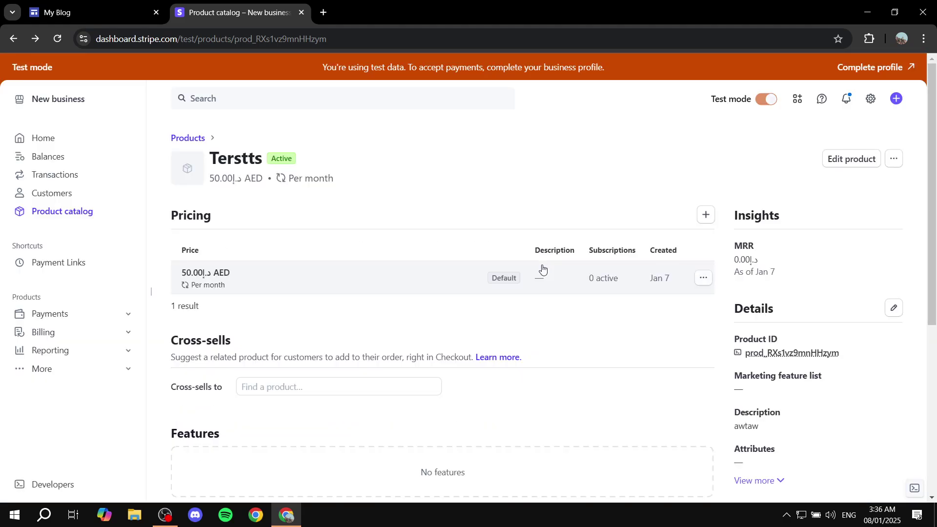